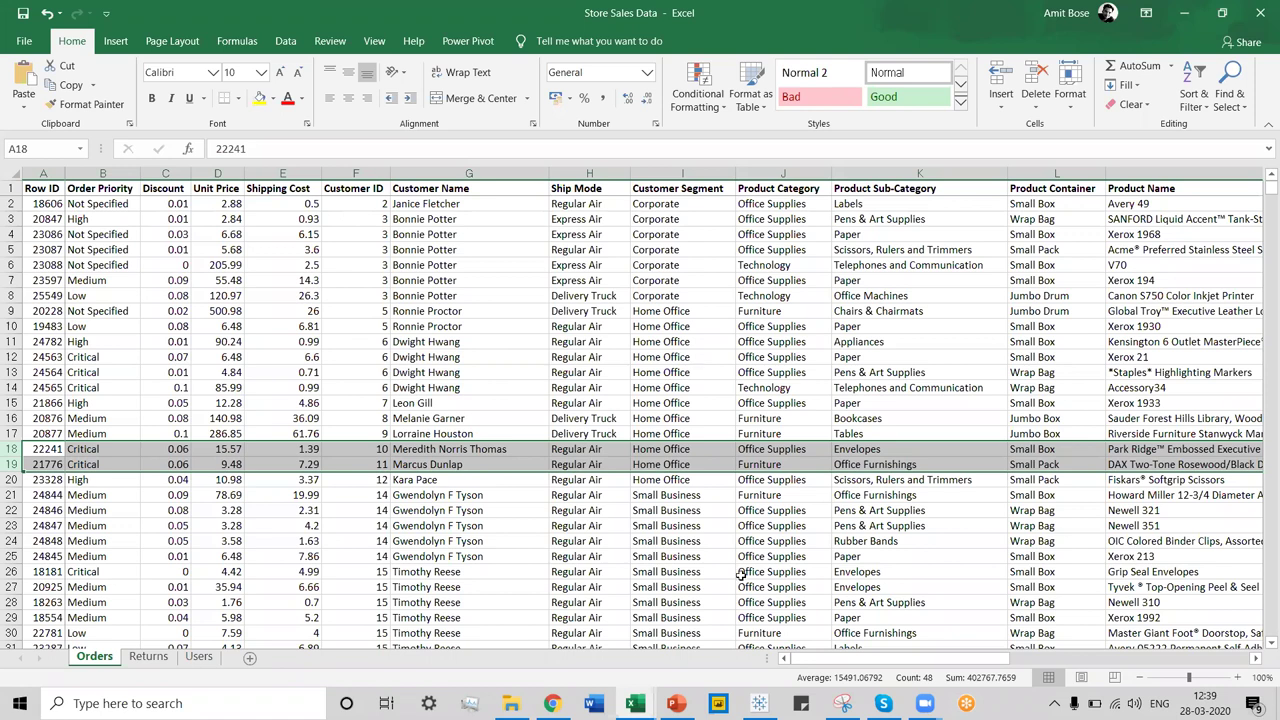
# Switch to Tableau, connect to the Store Sales Data Excel workbook and add its Orders sheet to the data source
pyautogui.click(1130, 659)
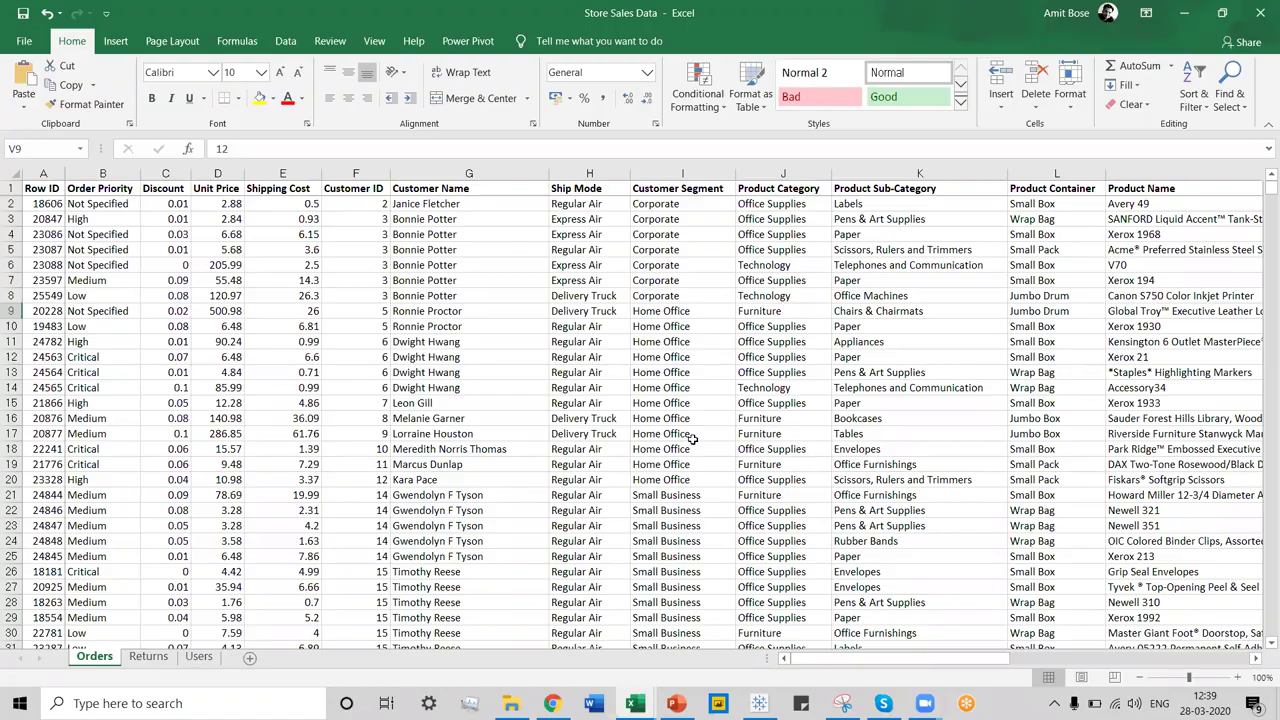
pyautogui.hotkey('alt', 'Tab')
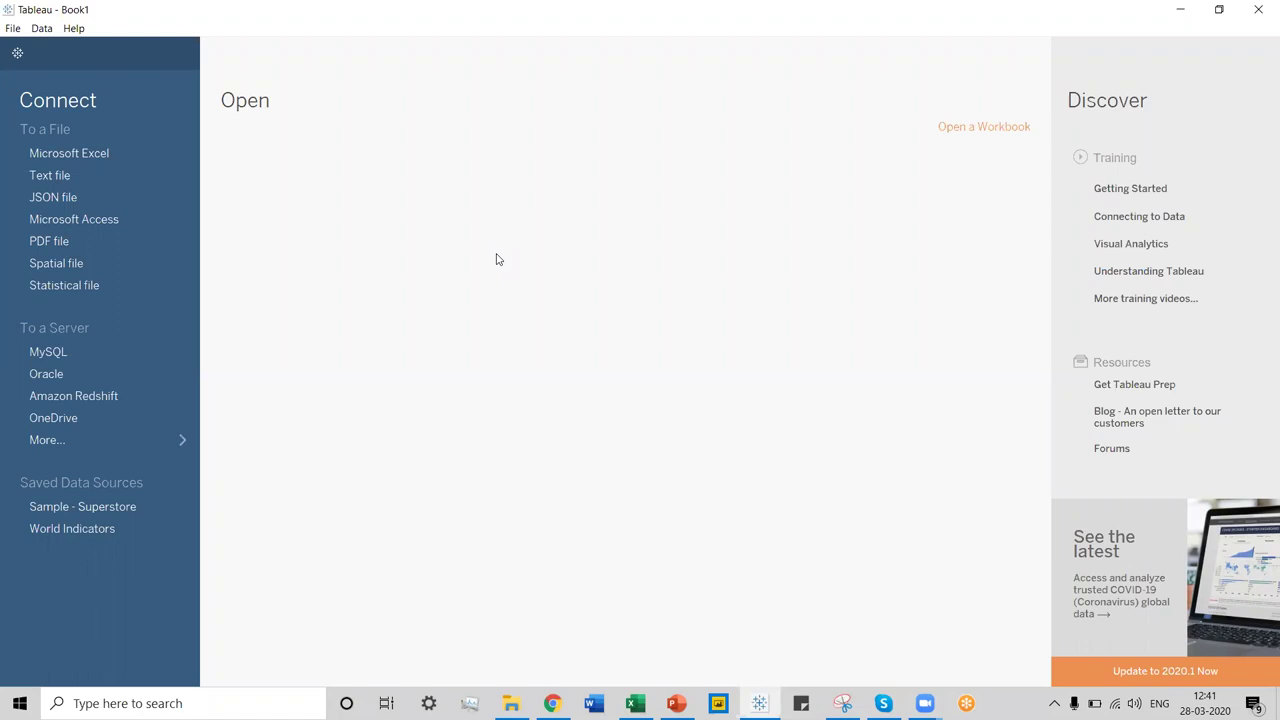
pyautogui.click(84, 156)
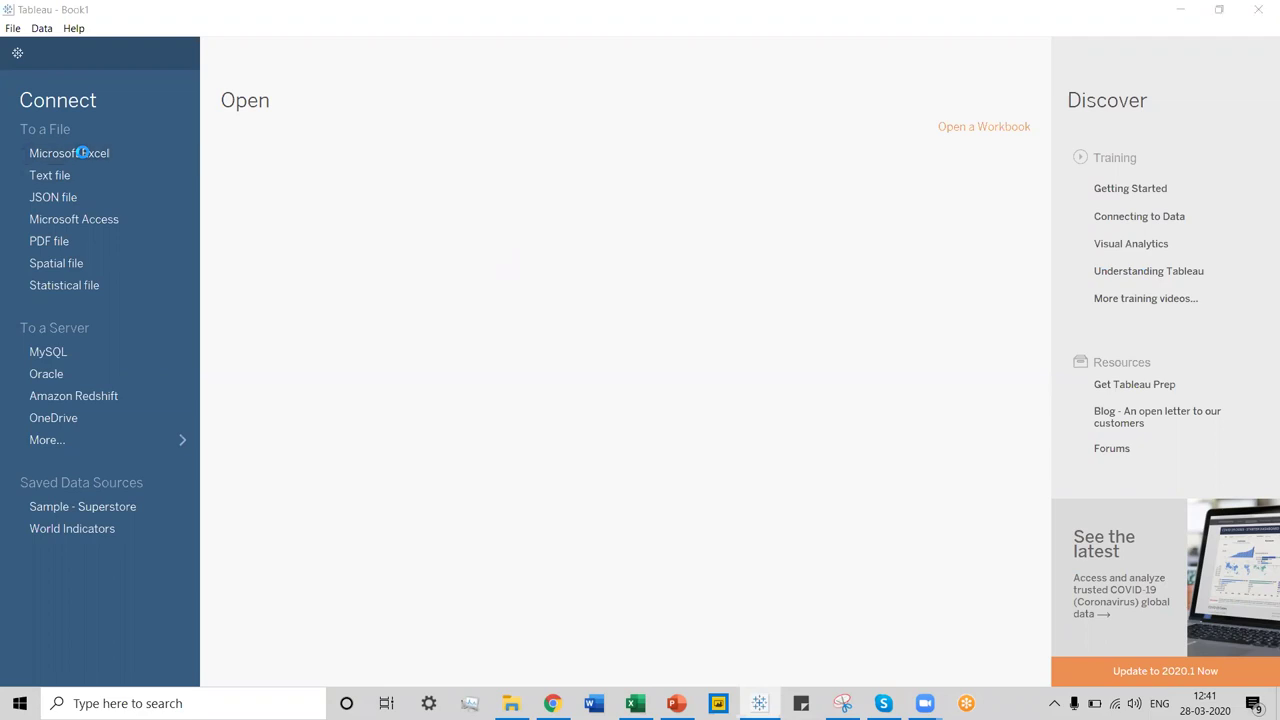
pyautogui.click(229, 139)
pyautogui.doubleClick(229, 139)
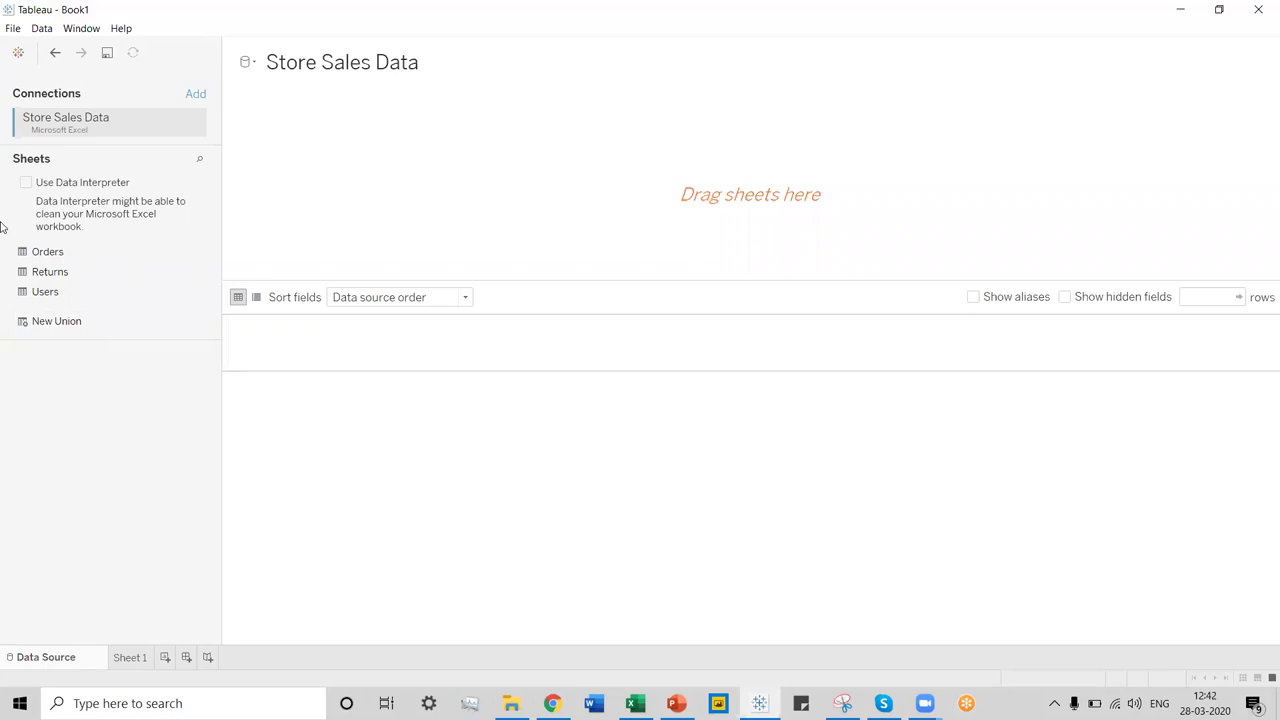
pyautogui.click(40, 254)
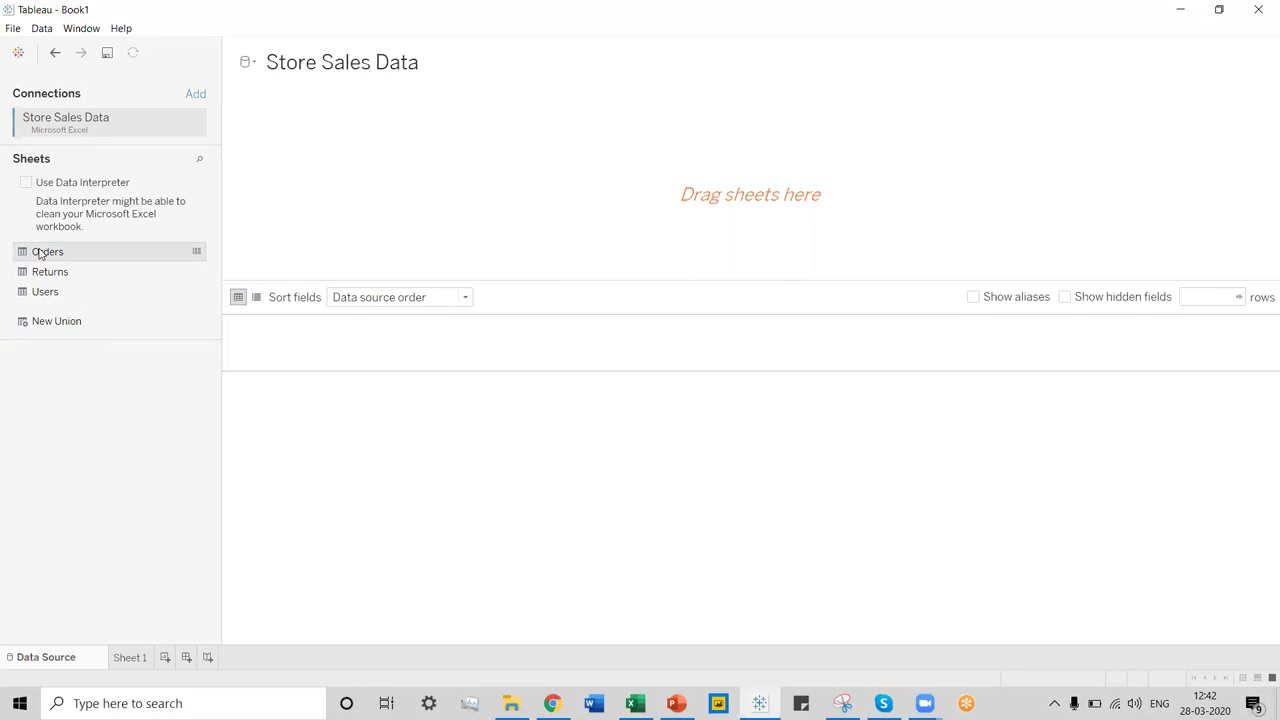
pyautogui.doubleClick(40, 254)
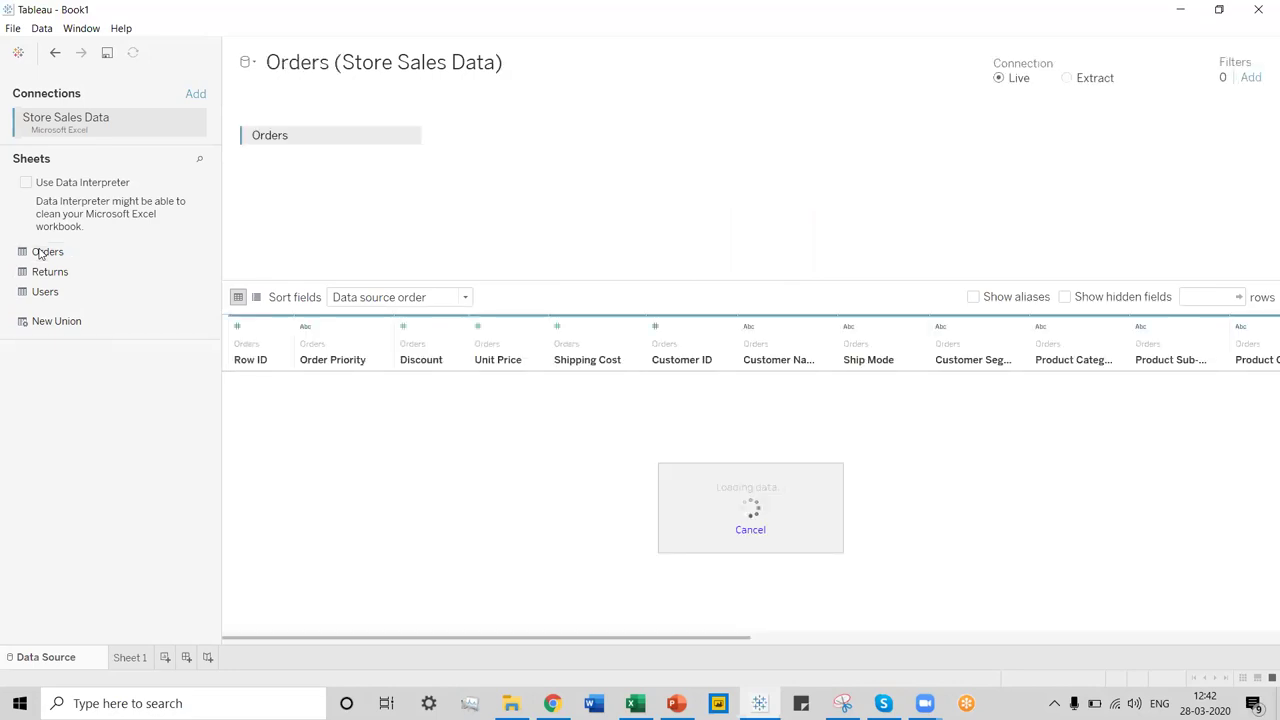
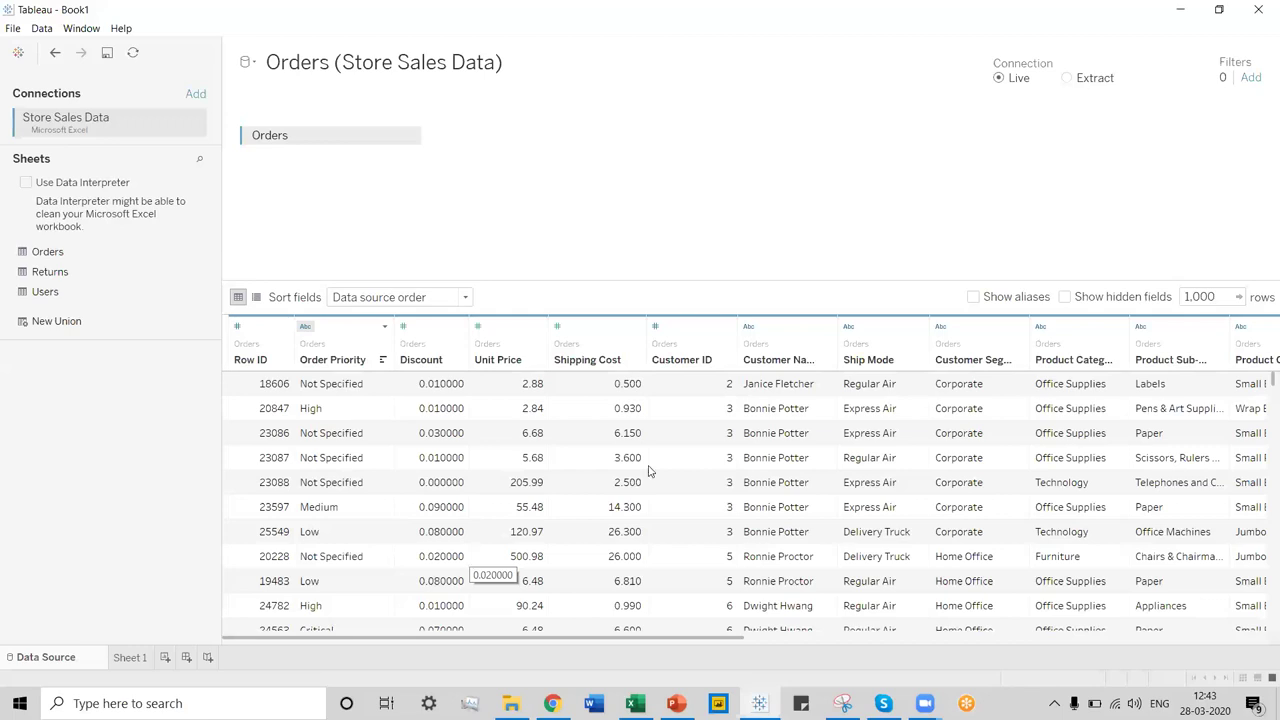
# Review the Data Types slide in PowerPoint as a slide show, and examine the field types of the Orders columns in Tableau
pyautogui.hotkey('alt', 'Tab')
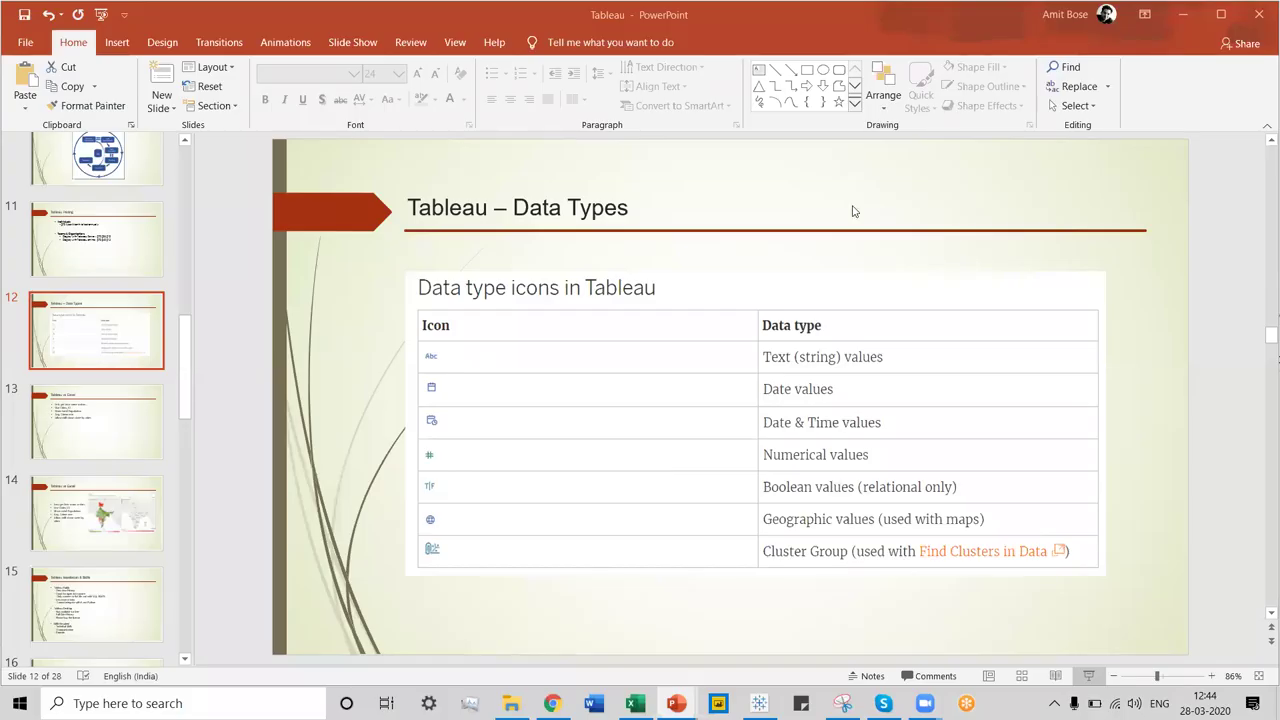
pyautogui.hotkey('shift', 'F5')
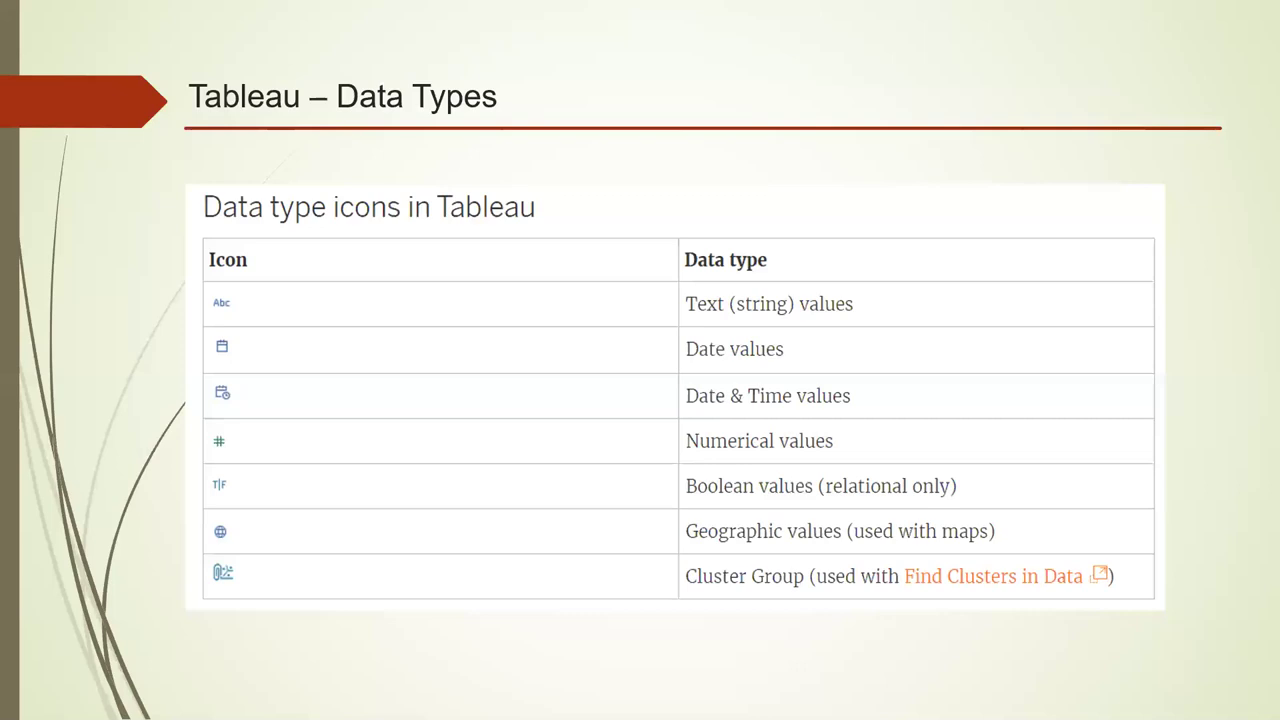
pyautogui.click(909, 119)
pyautogui.click(909, 119)
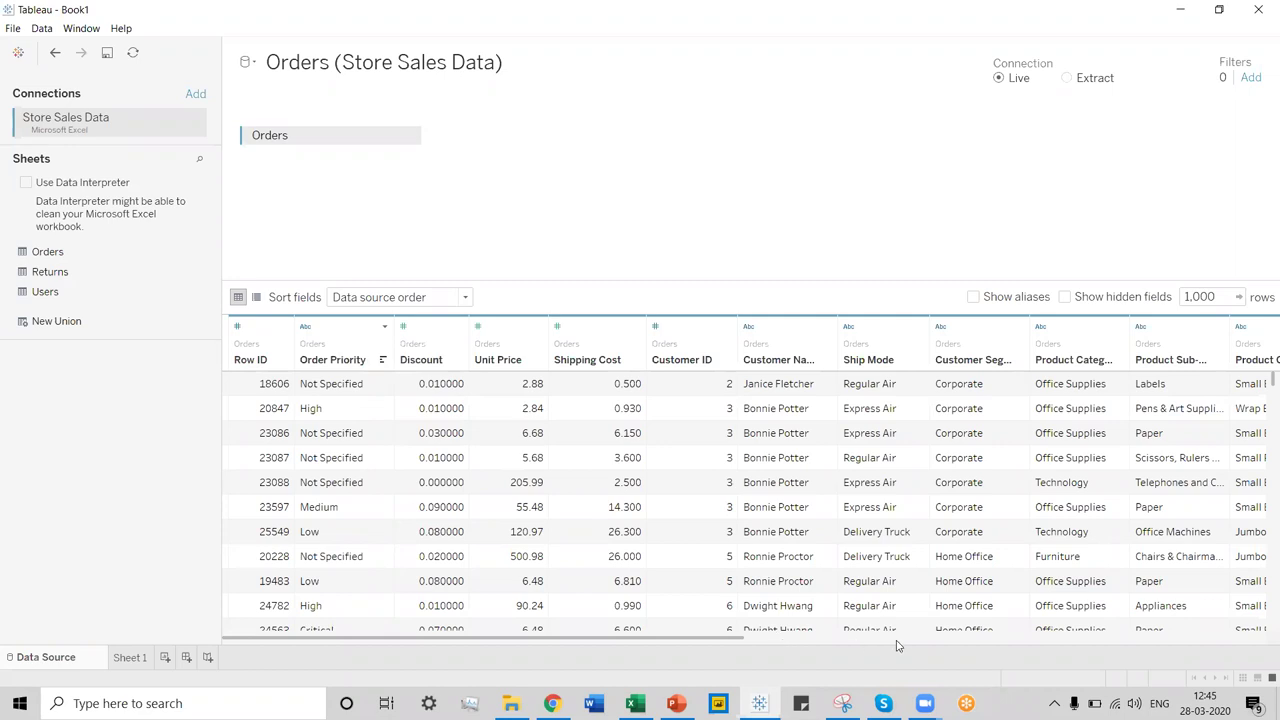
pyautogui.hscroll(6, 857, 645)
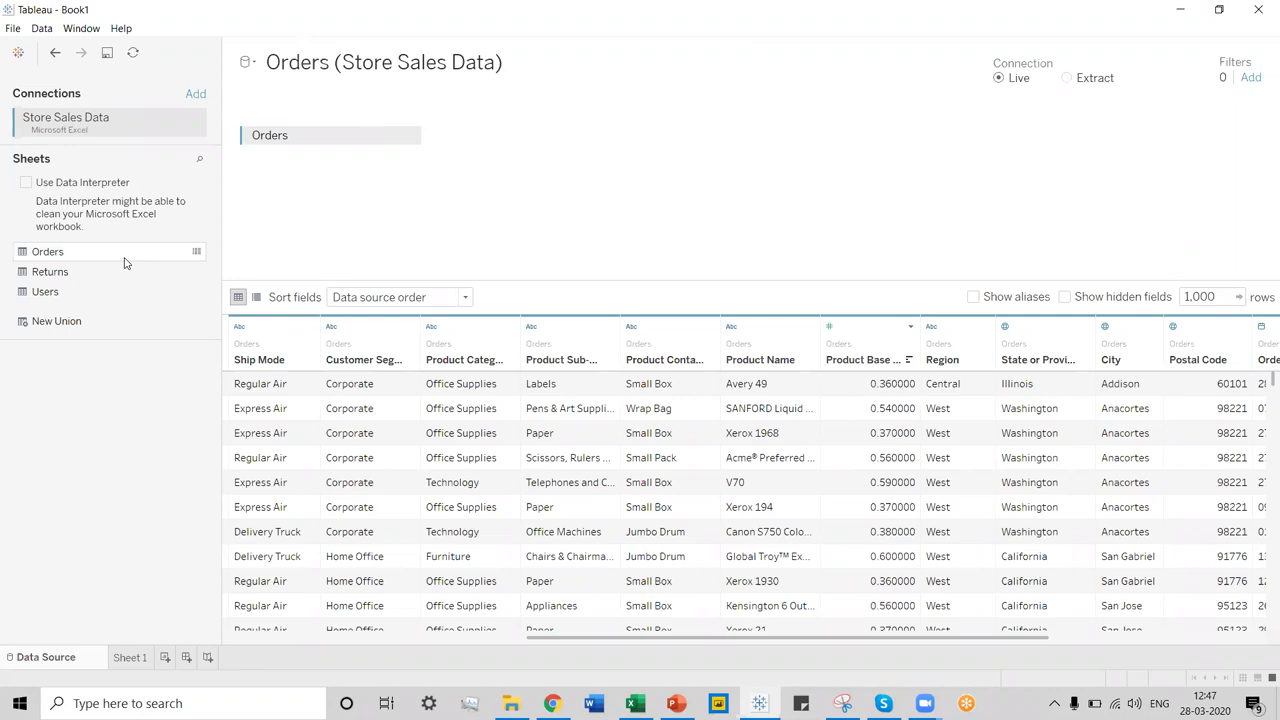
# Try joining the Returns sheet to Orders and open the join settings between the two sheets
pyautogui.moveTo(86, 286); pyautogui.dragTo(413, 141)
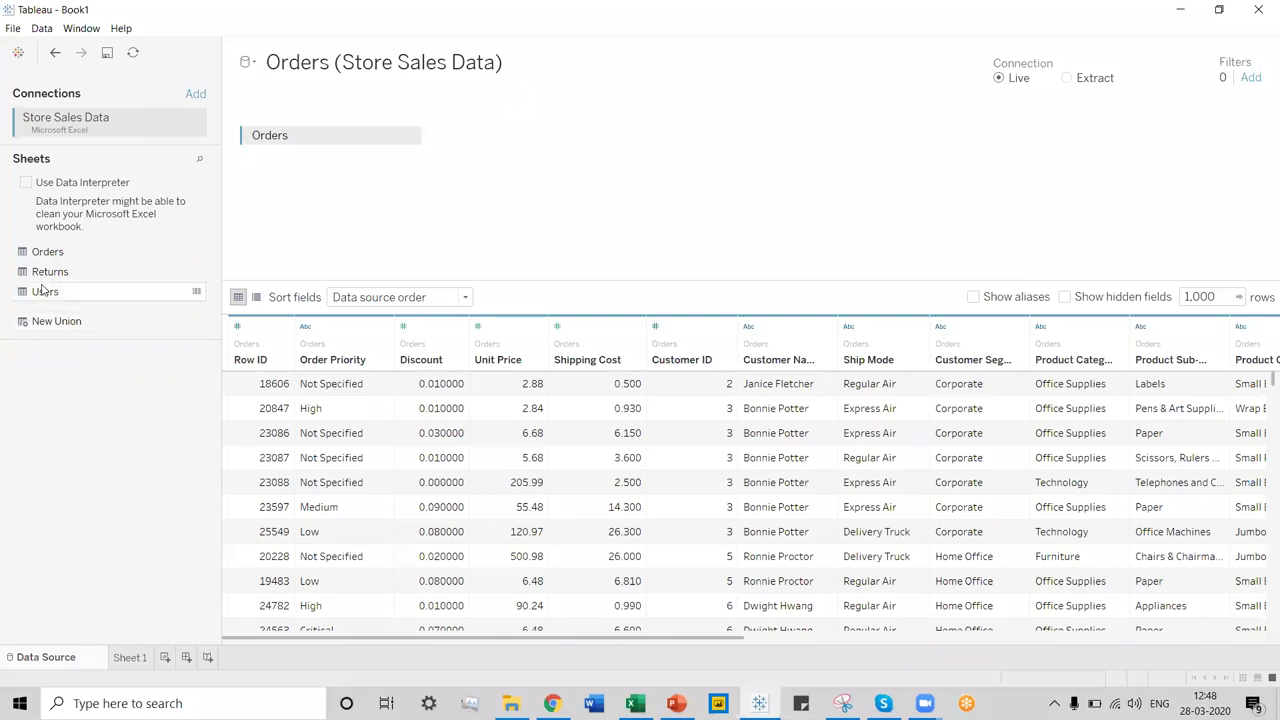
pyautogui.moveTo(122, 283); pyautogui.dragTo(394, 206)
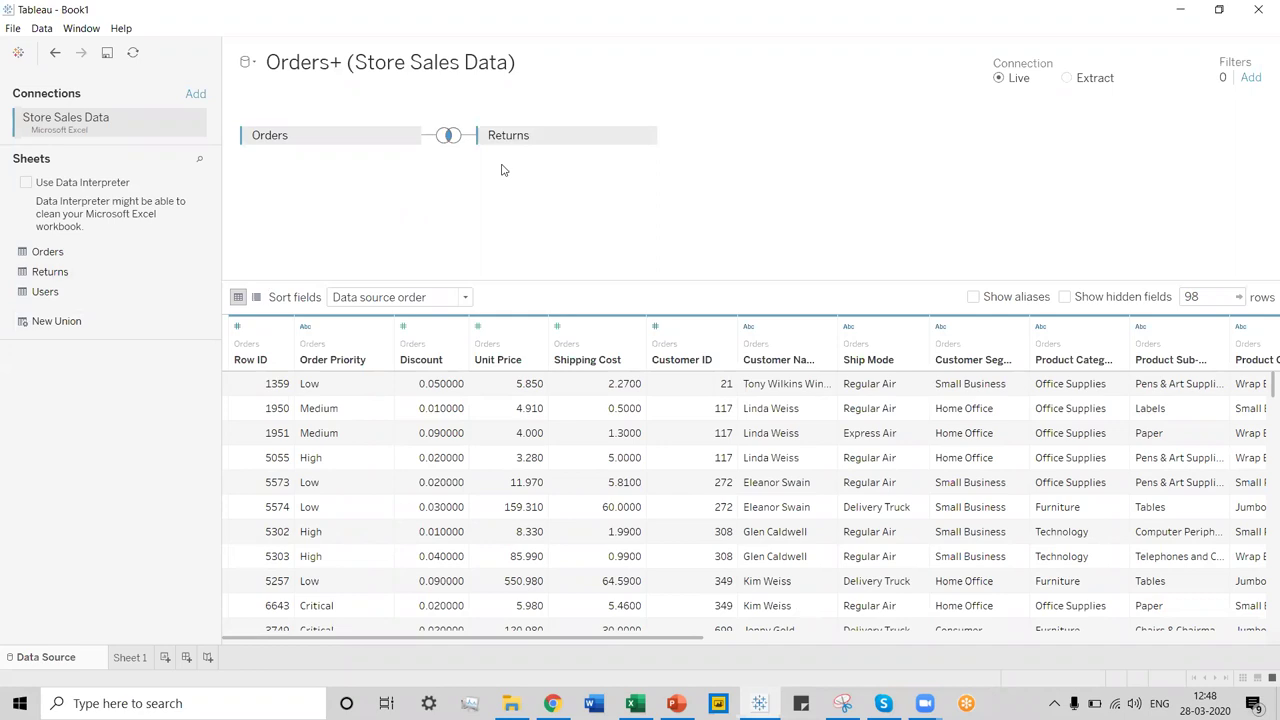
pyautogui.click(449, 136)
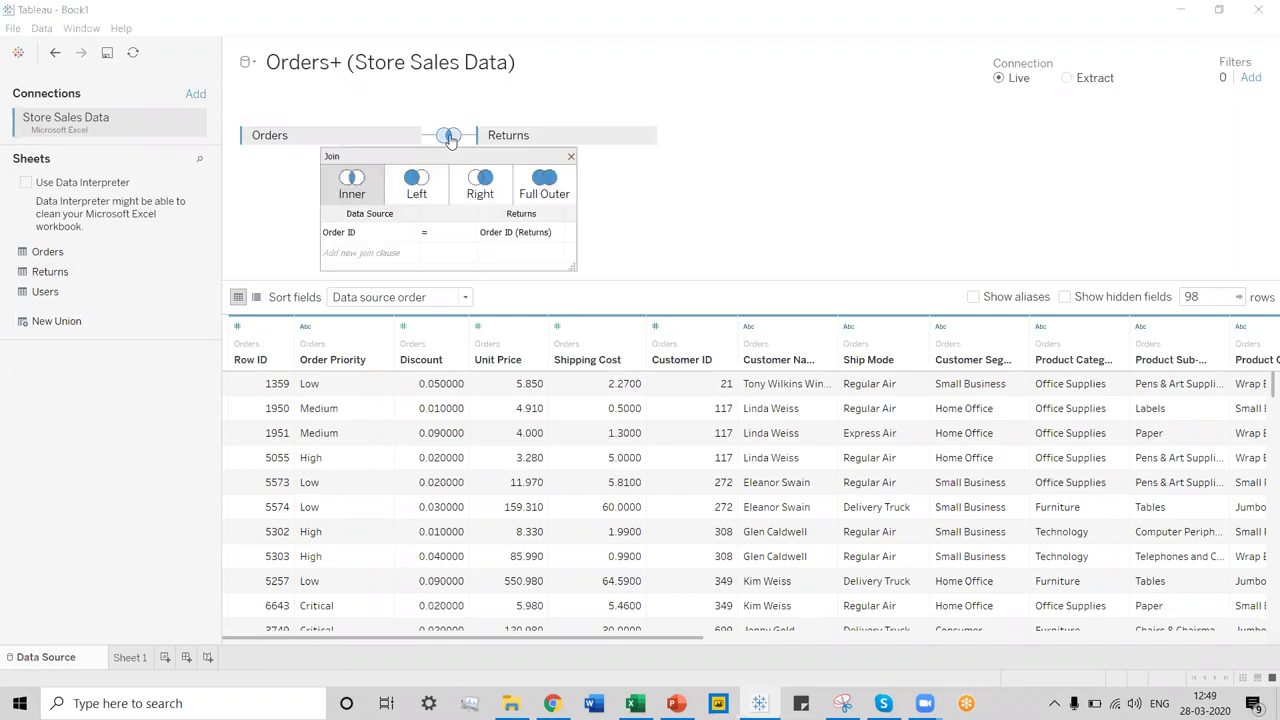
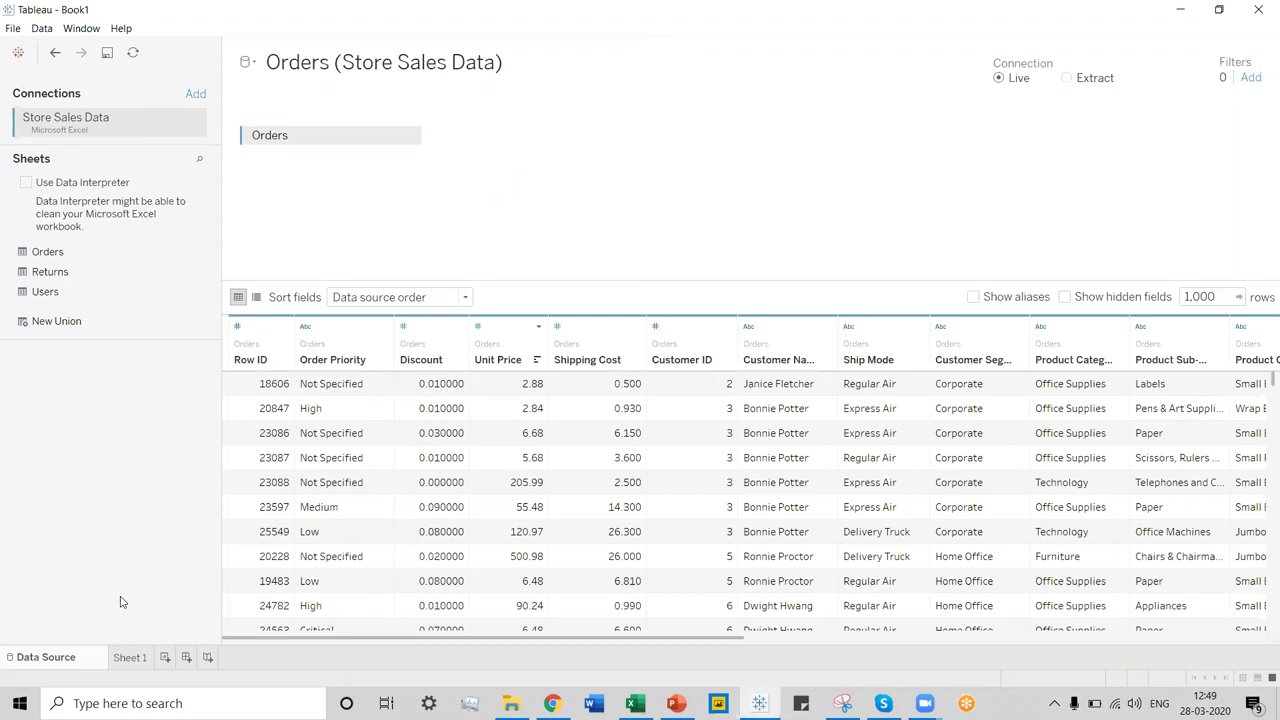
# Open the Sheet 1 worksheet and examine the fields grouped as measures, such as Profit, Sales, Discount and Product Base Margin
pyautogui.click(130, 657)
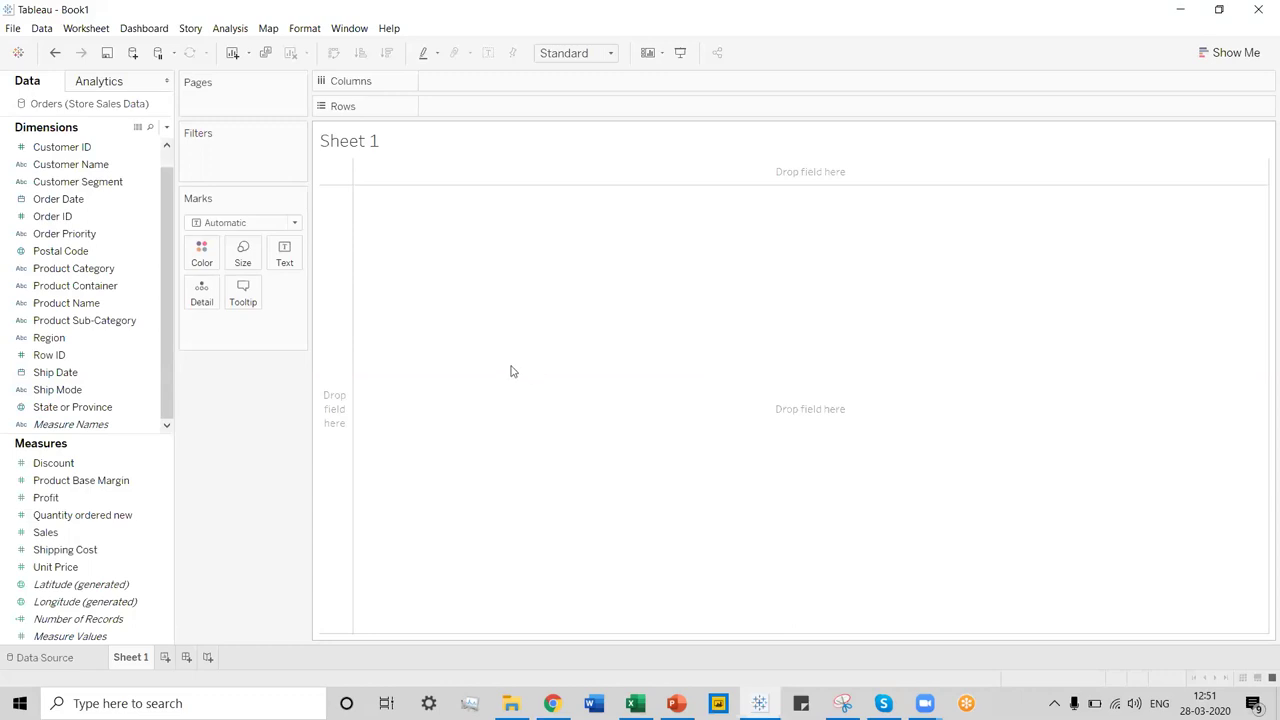
pyautogui.click(46, 497)
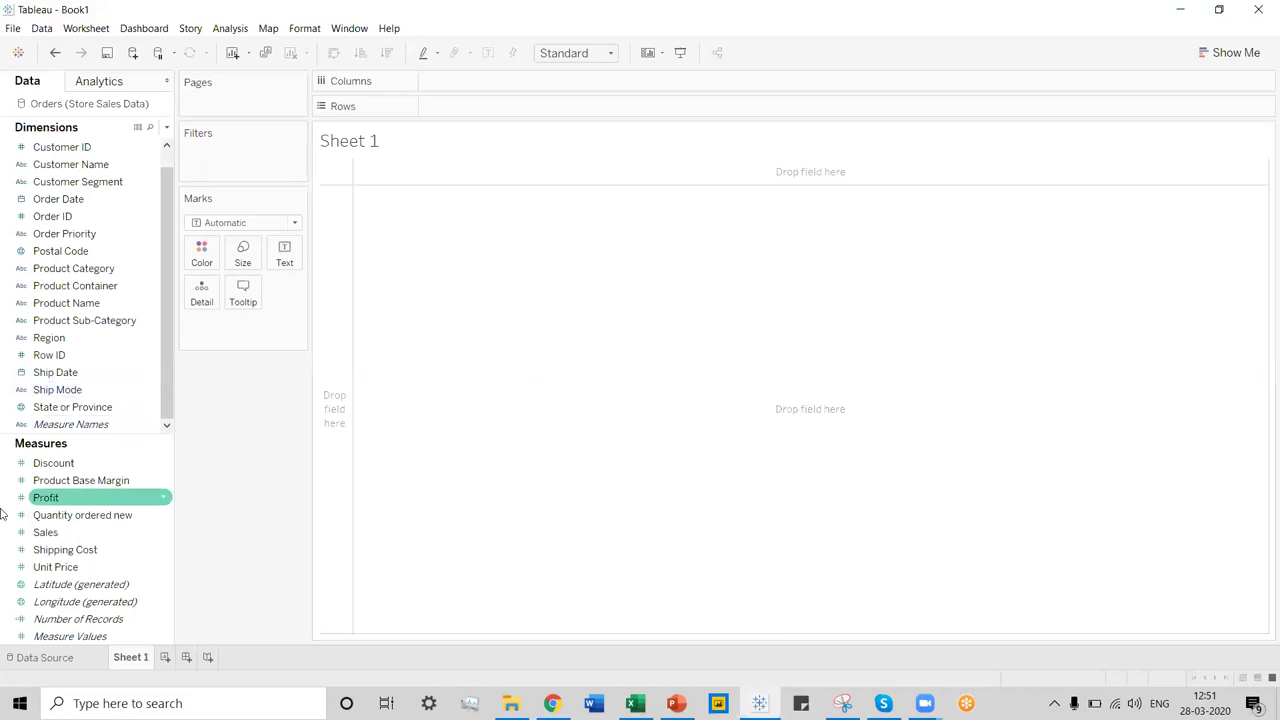
pyautogui.click(45, 532)
pyautogui.click(62, 480)
pyautogui.click(74, 463)
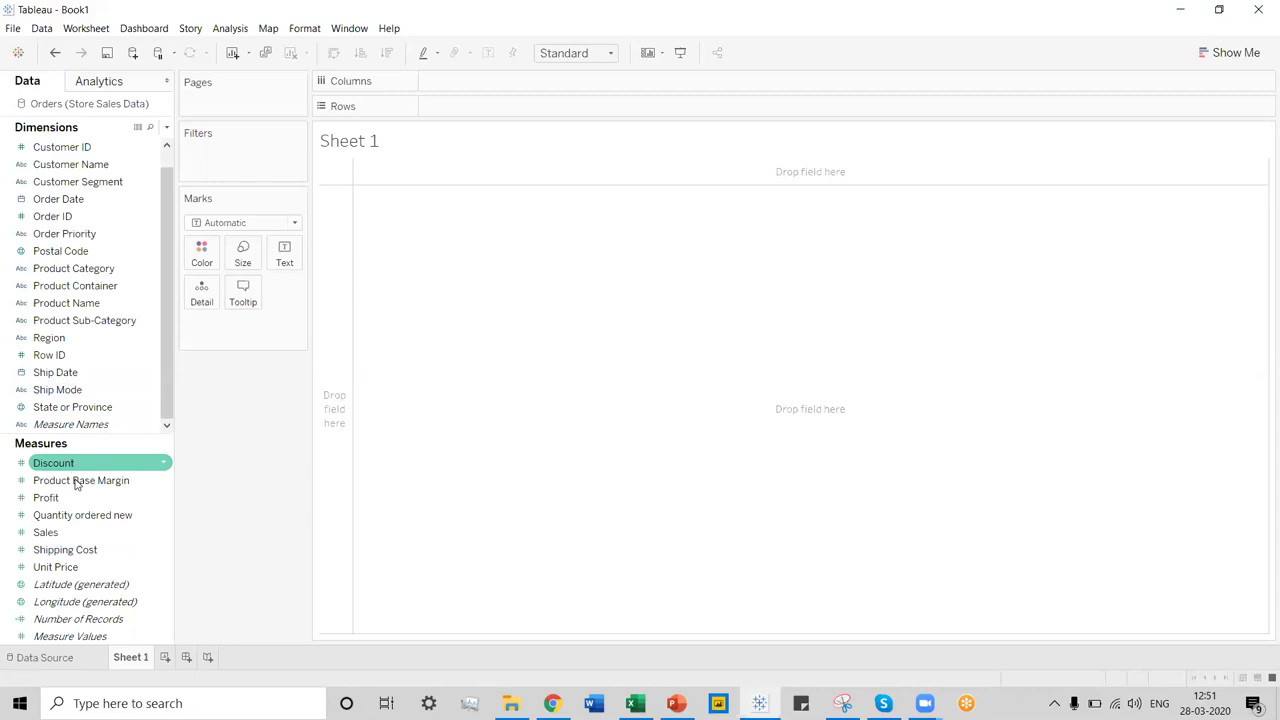
pyautogui.click(77, 484)
pyautogui.click(78, 500)
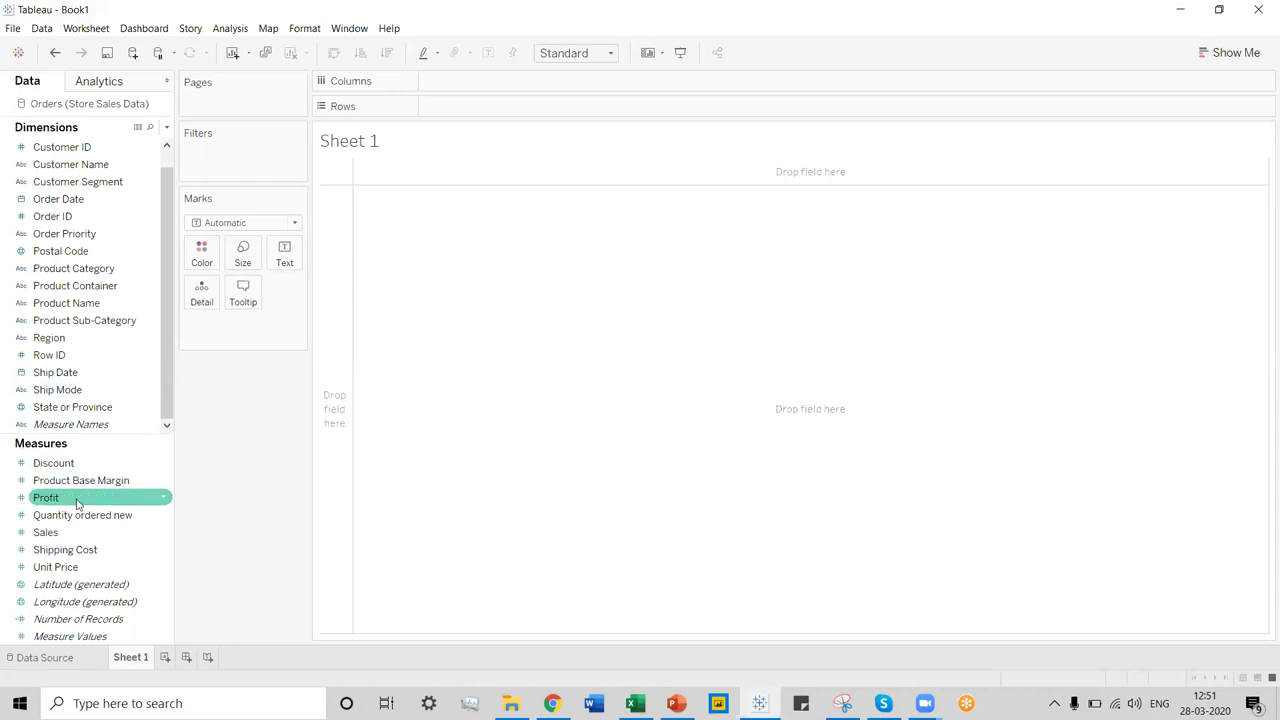
pyautogui.click(77, 484)
pyautogui.click(78, 514)
pyautogui.click(78, 584)
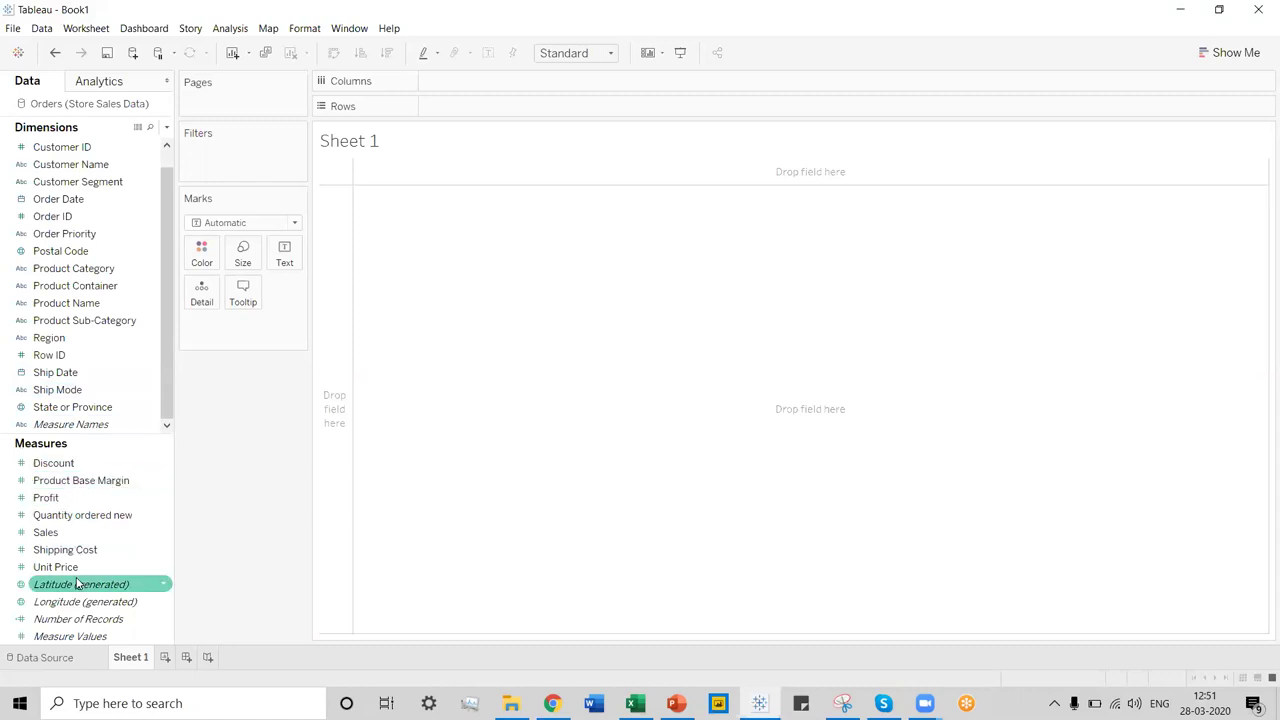
pyautogui.click(406, 560)
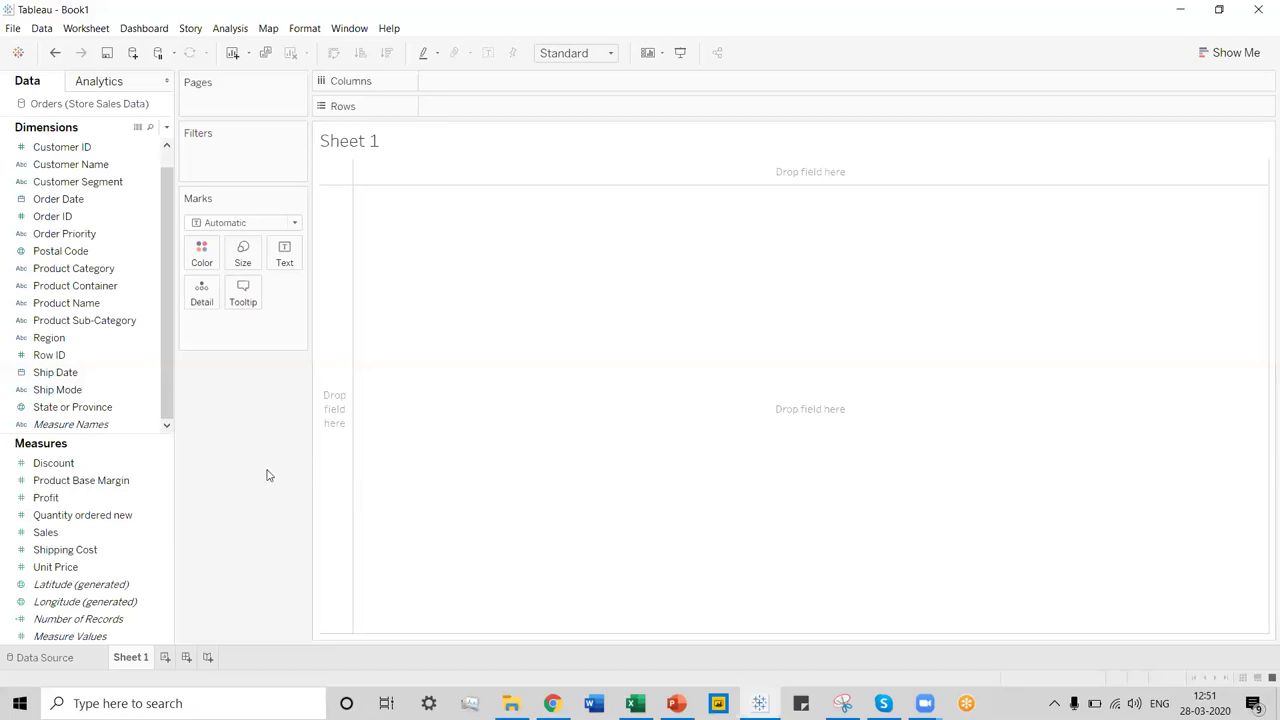
# Examine the fields grouped as dimensions, including Ship Date, Region, Product Category and Product Container
pyautogui.click(150, 463)
pyautogui.click(56, 375)
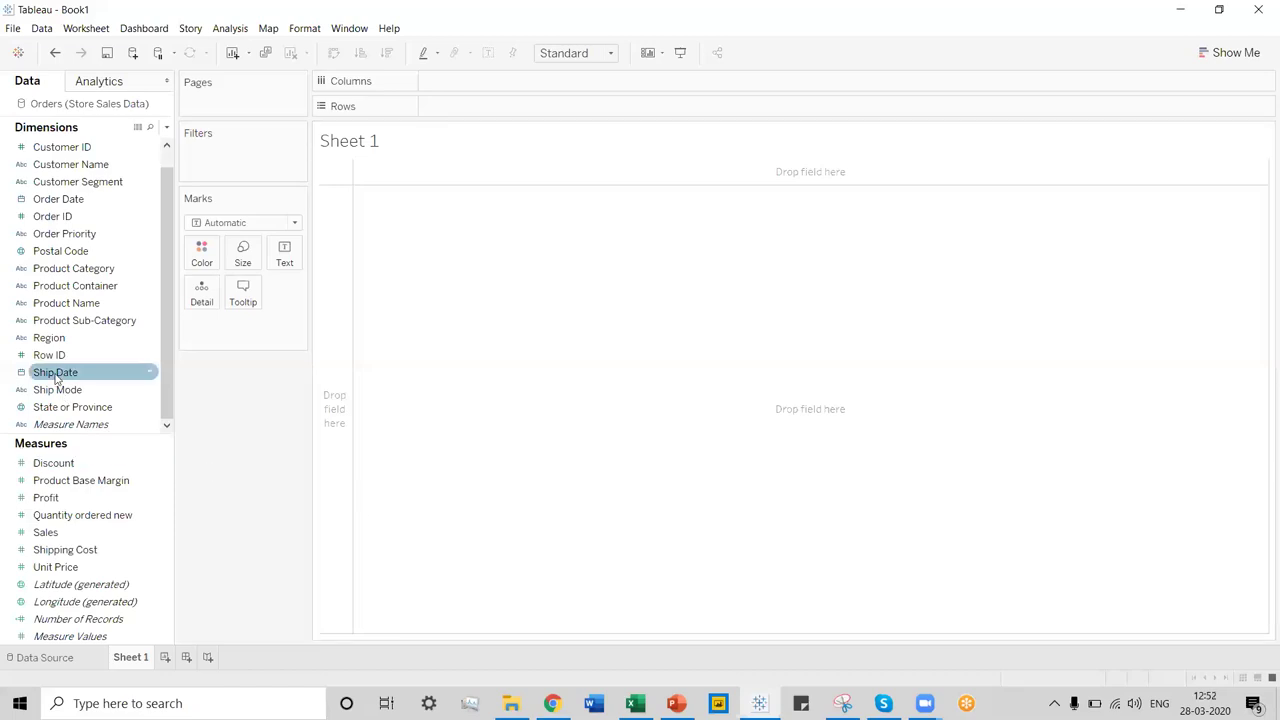
pyautogui.click(56, 339)
pyautogui.click(58, 272)
pyautogui.click(58, 290)
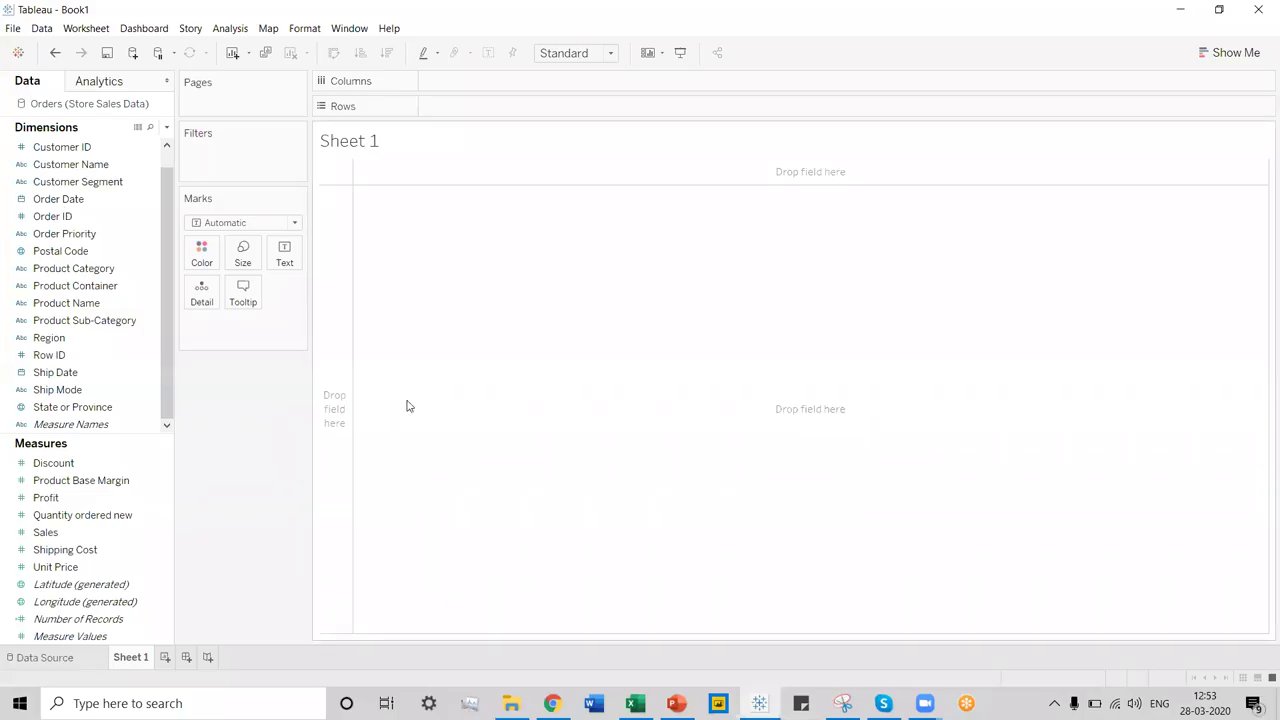
# Compare the Customer Segment and Customer Name dimensions with the Product Base Margin measure, and check the Show Me chart options
pyautogui.click(91, 184)
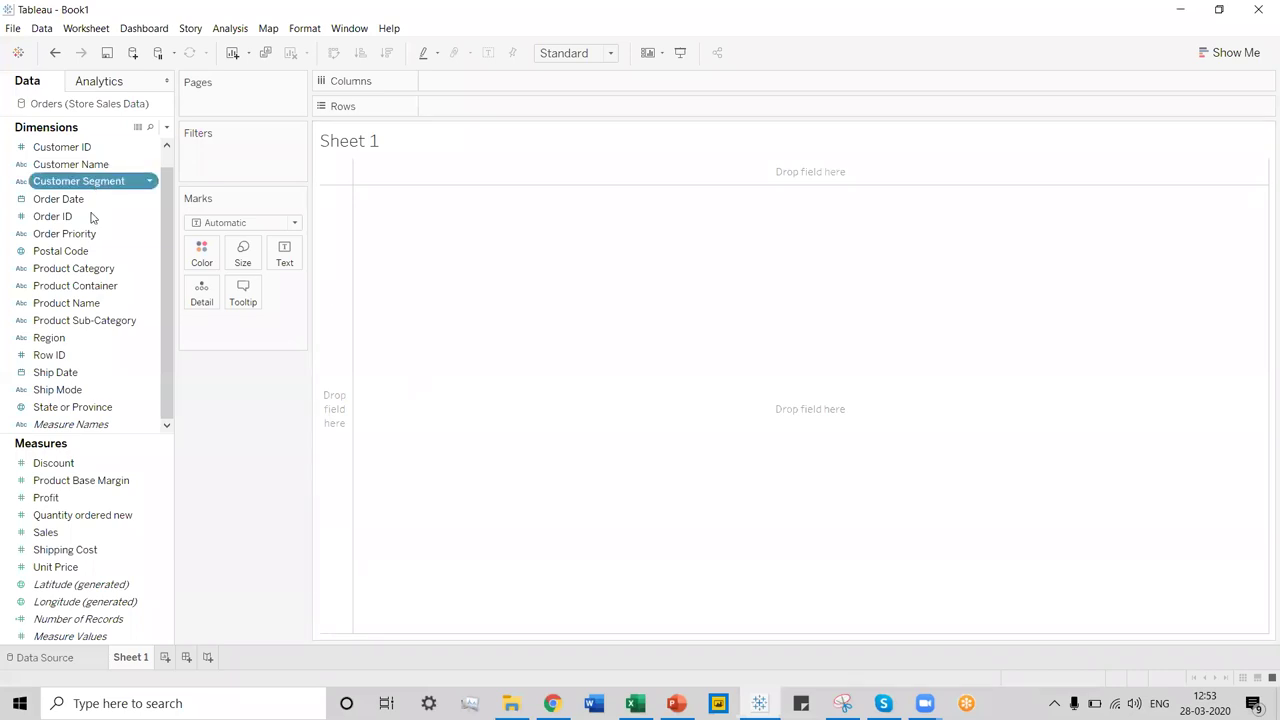
pyautogui.keyDown('ctrl'); pyautogui.click(74, 482); pyautogui.keyUp('ctrl')
pyautogui.click(74, 482)
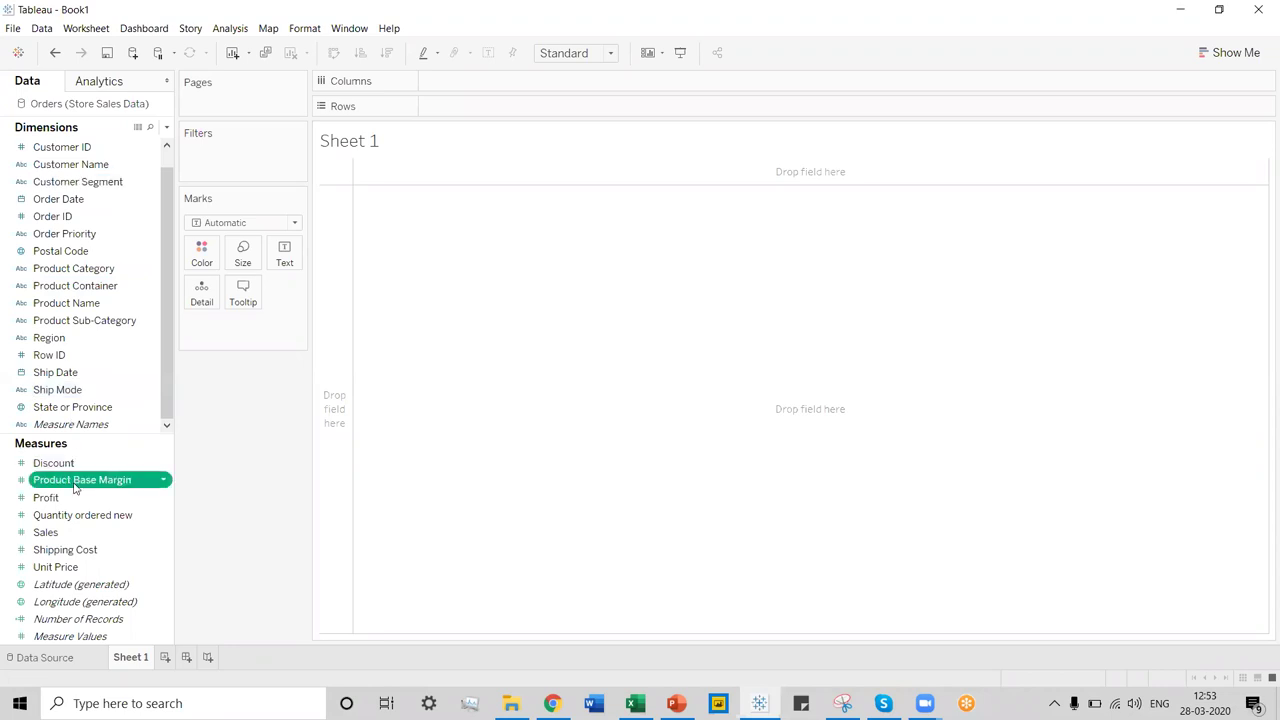
pyautogui.click(71, 167)
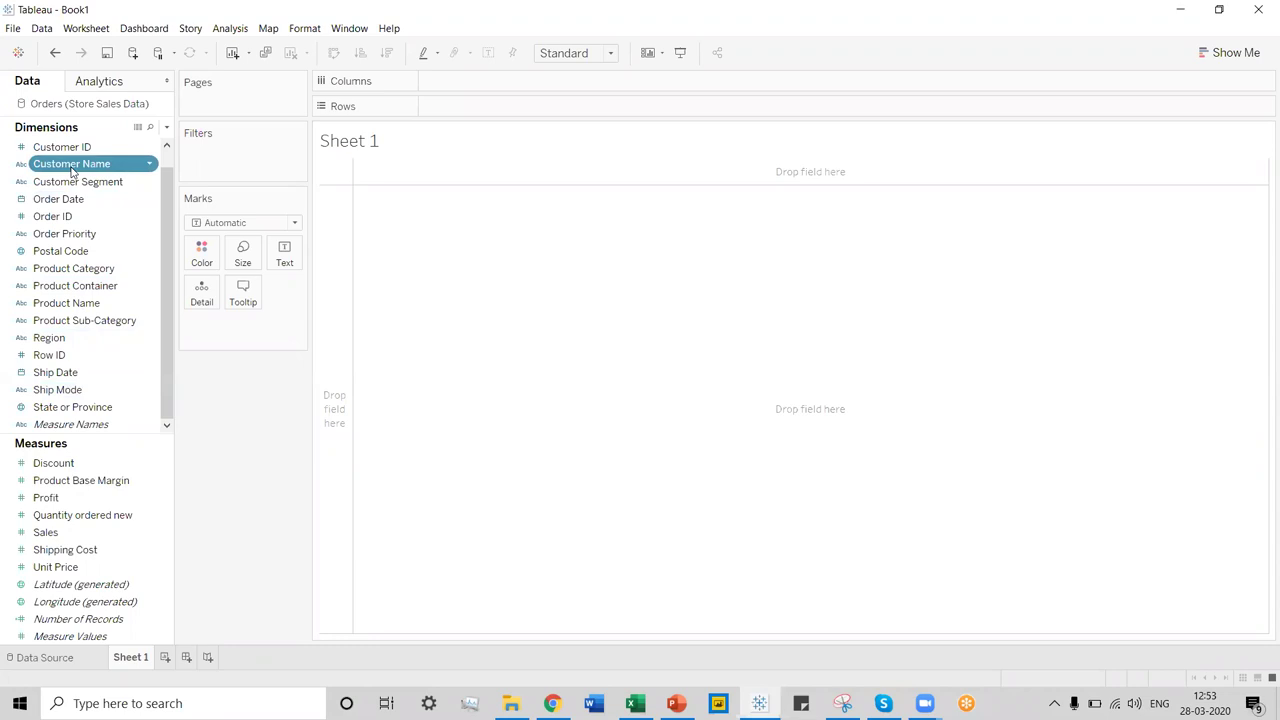
pyautogui.keyDown('ctrl'); pyautogui.click(57, 484); pyautogui.keyUp('ctrl')
pyautogui.click(57, 484)
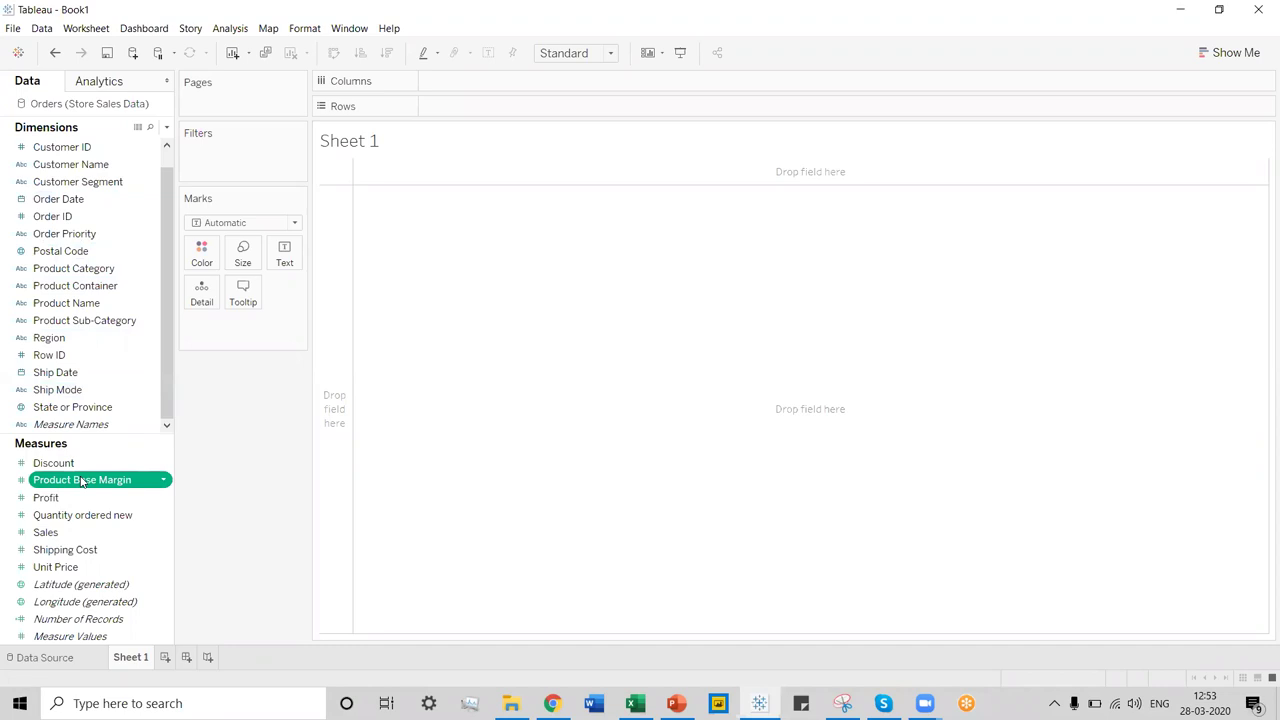
pyautogui.click(72, 186)
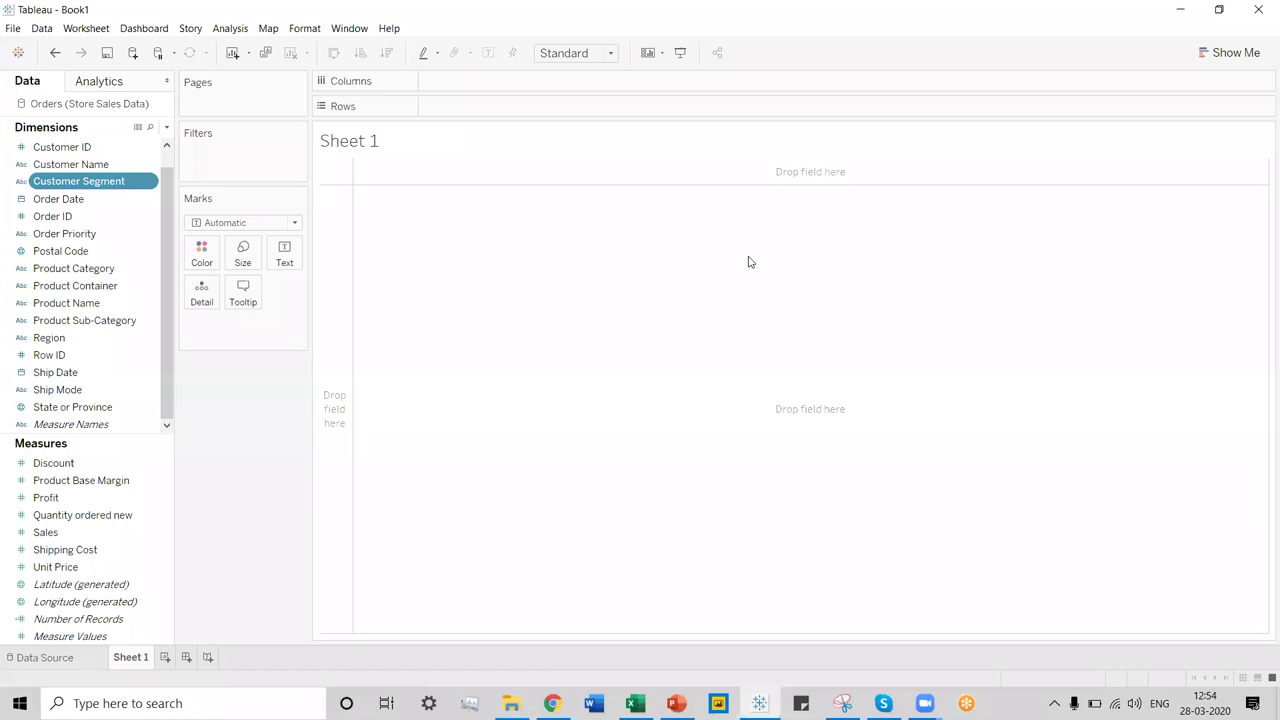
pyautogui.click(1236, 52)
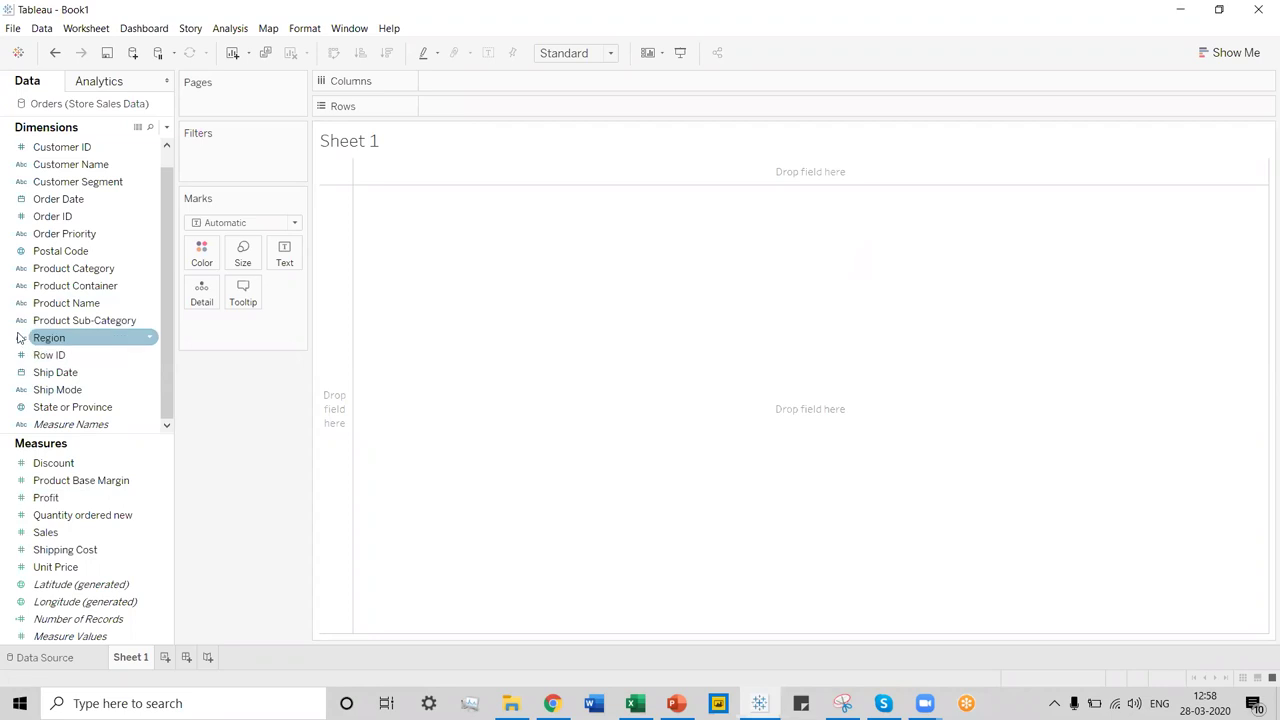
# Create a horizontal bar chart of Sales by Product Sub-Category with Show Me
pyautogui.click(68, 320)
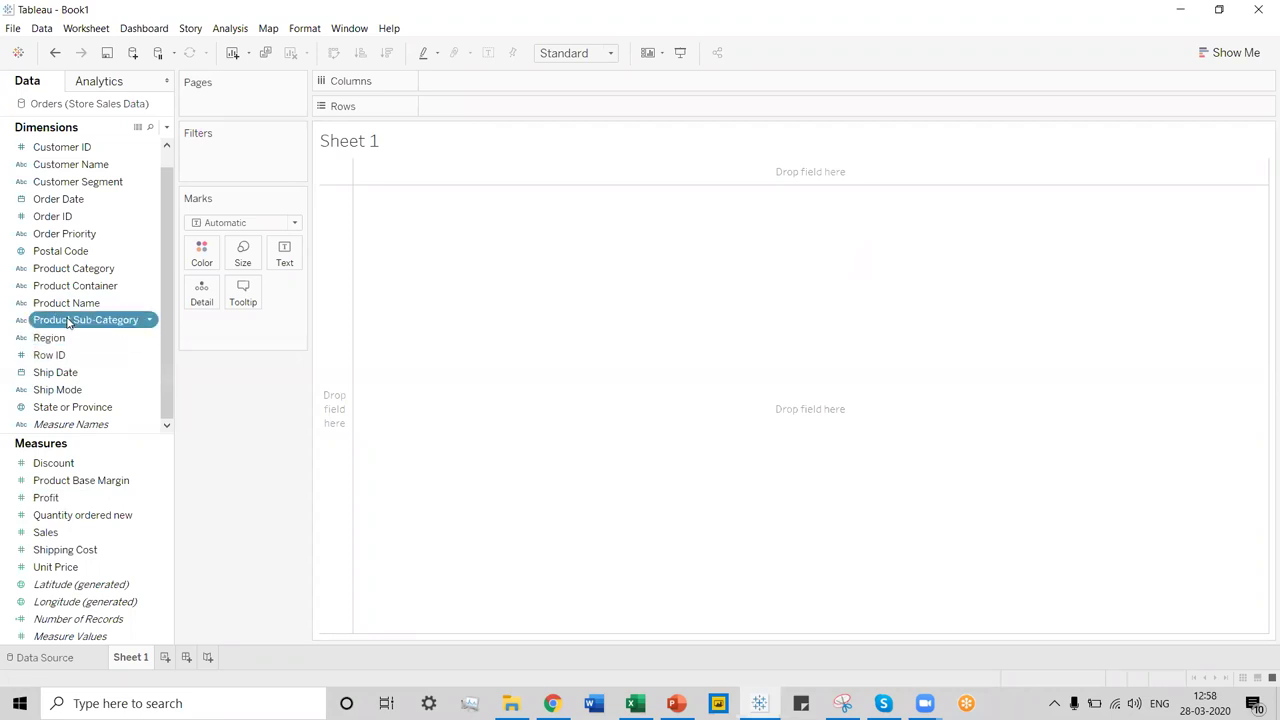
pyautogui.keyDown('ctrl'); pyautogui.click(54, 536); pyautogui.keyUp('ctrl')
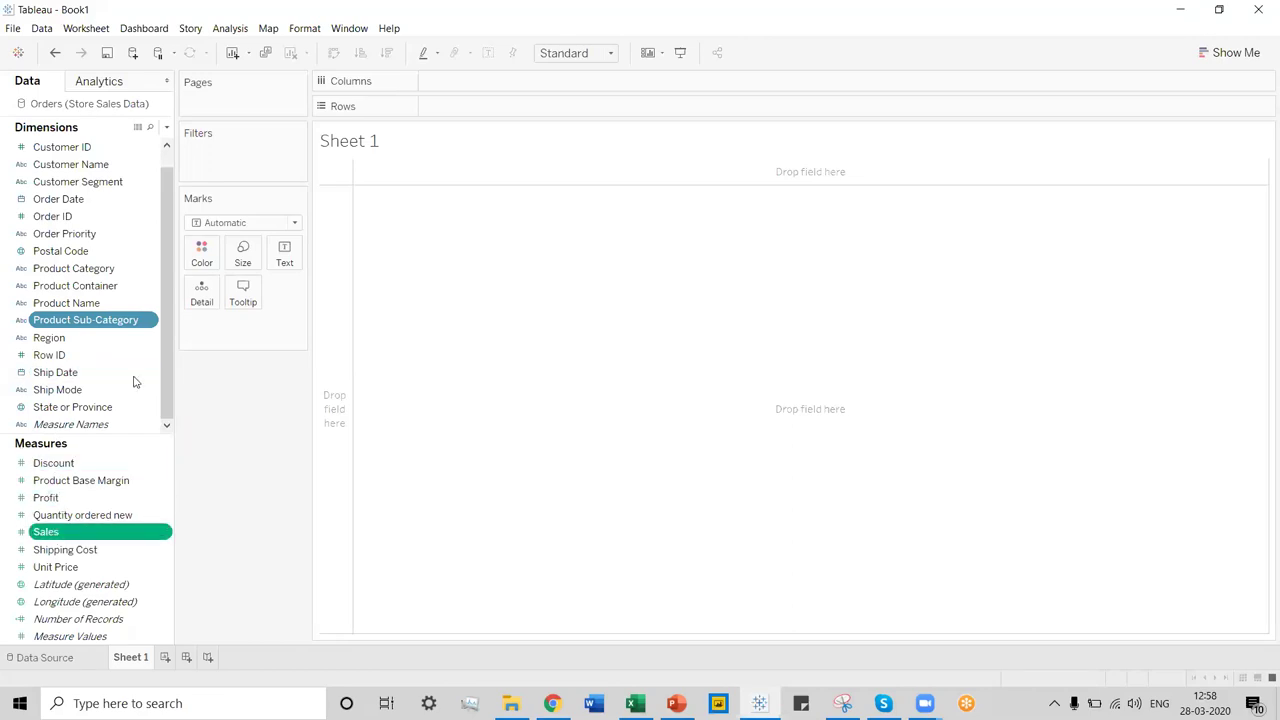
pyautogui.click(1250, 53)
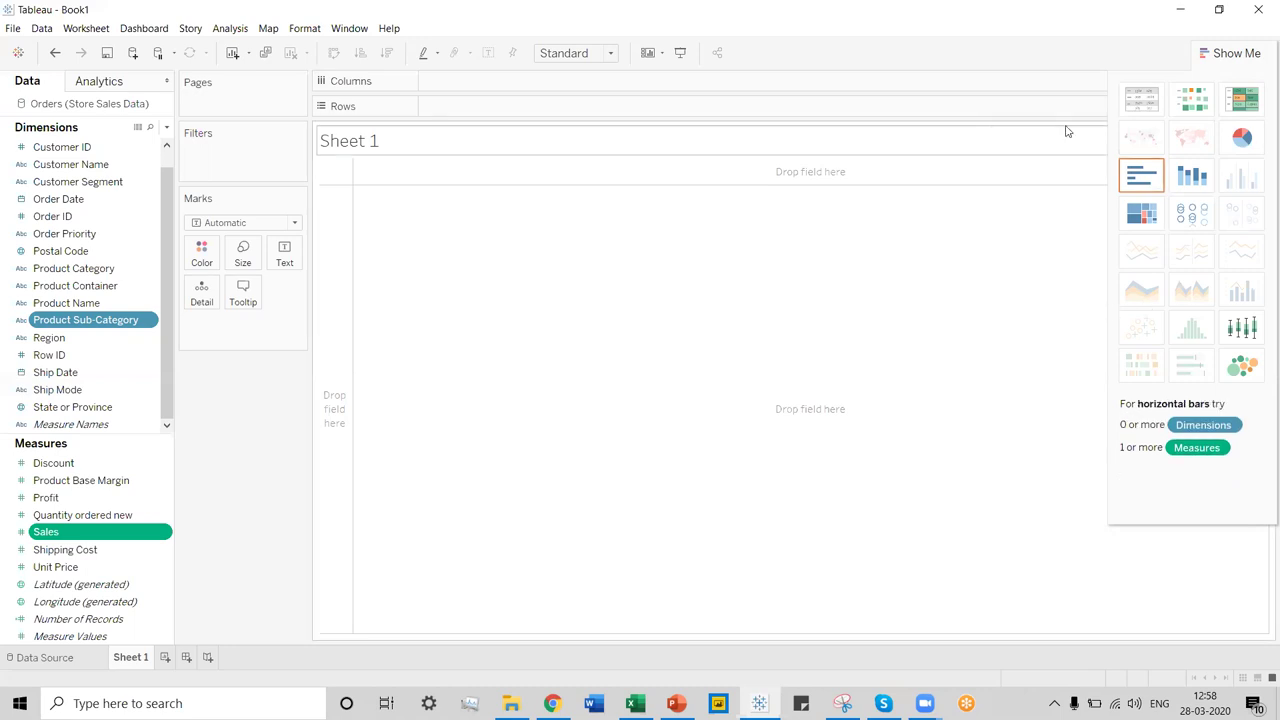
pyautogui.click(1131, 183)
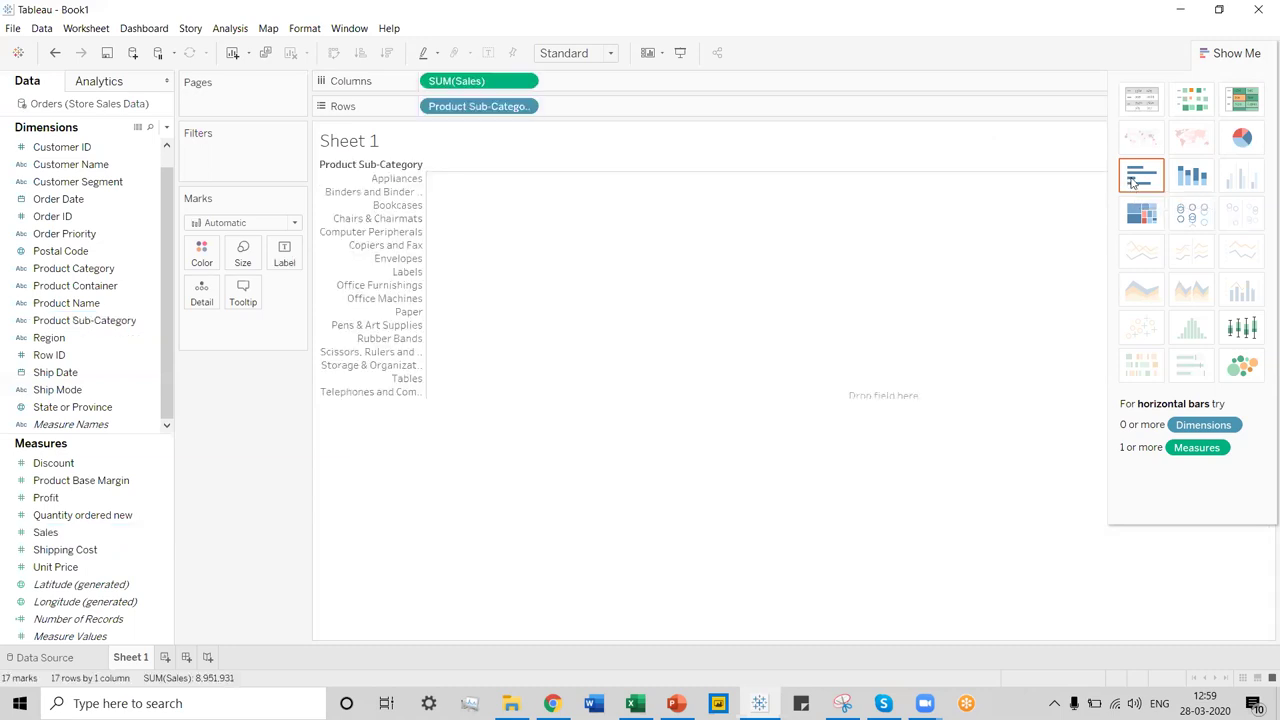
pyautogui.click(1222, 55)
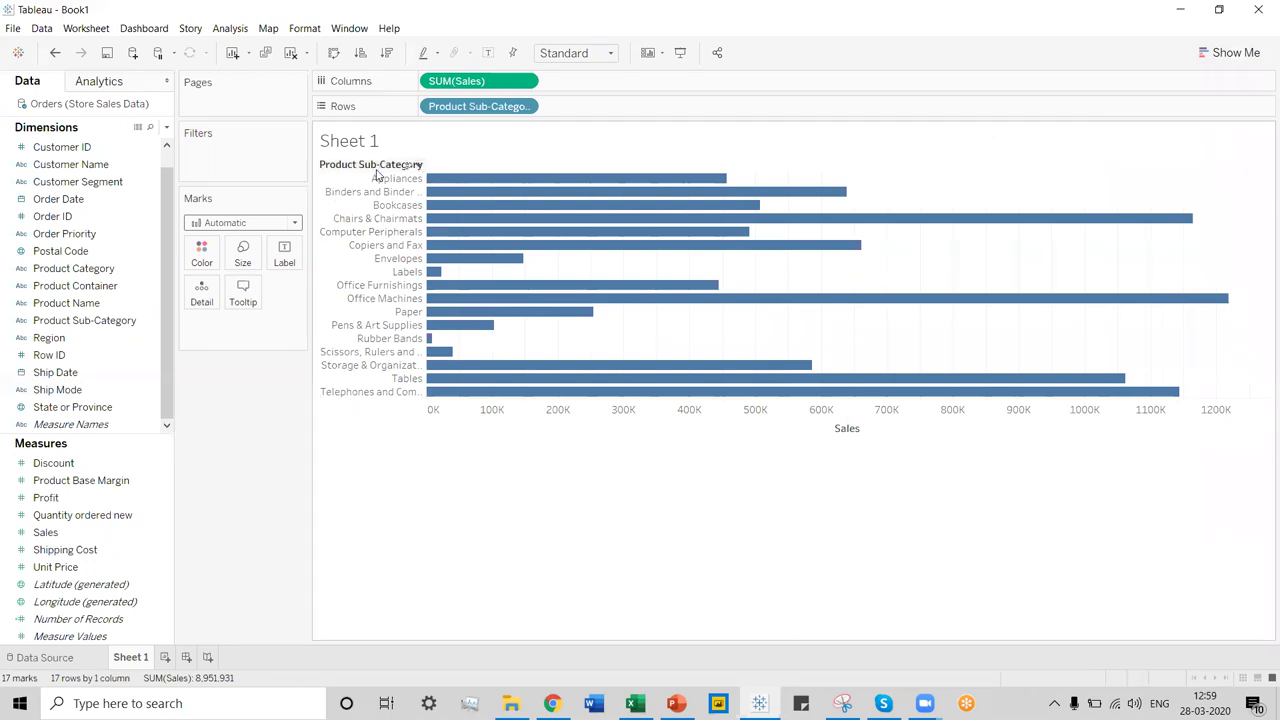
# Sort the Product Sub-Category bars in descending order by sum of Sales
pyautogui.moveTo(529, 183)
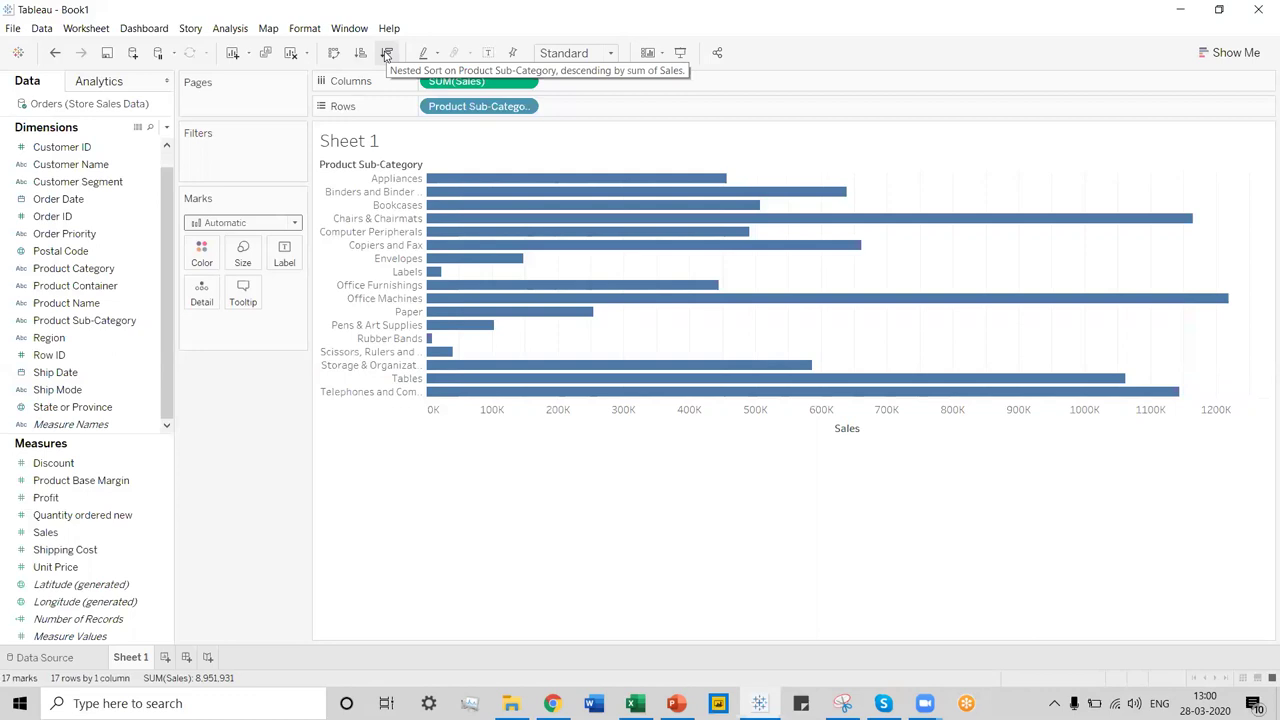
pyautogui.click(387, 55)
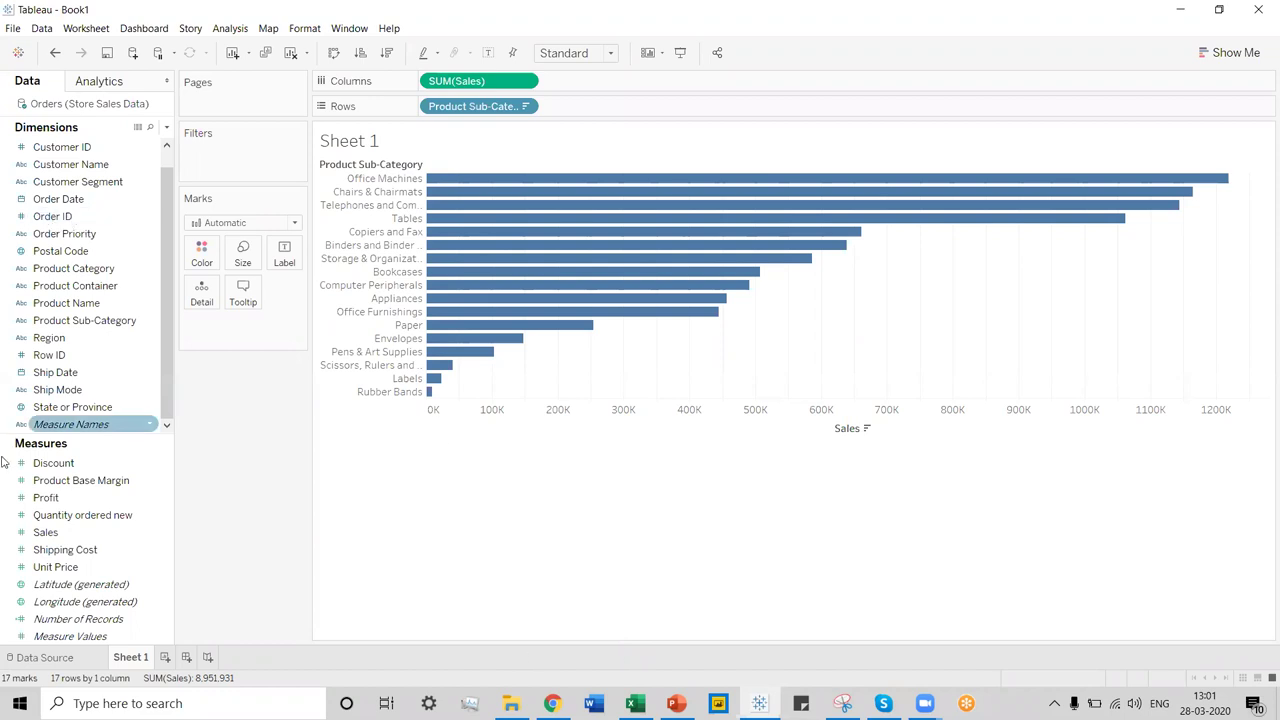
# Display the Sales values on the bars with the mark labels option instead of a separate Sales label field
pyautogui.moveTo(124, 527); pyautogui.dragTo(281, 259)
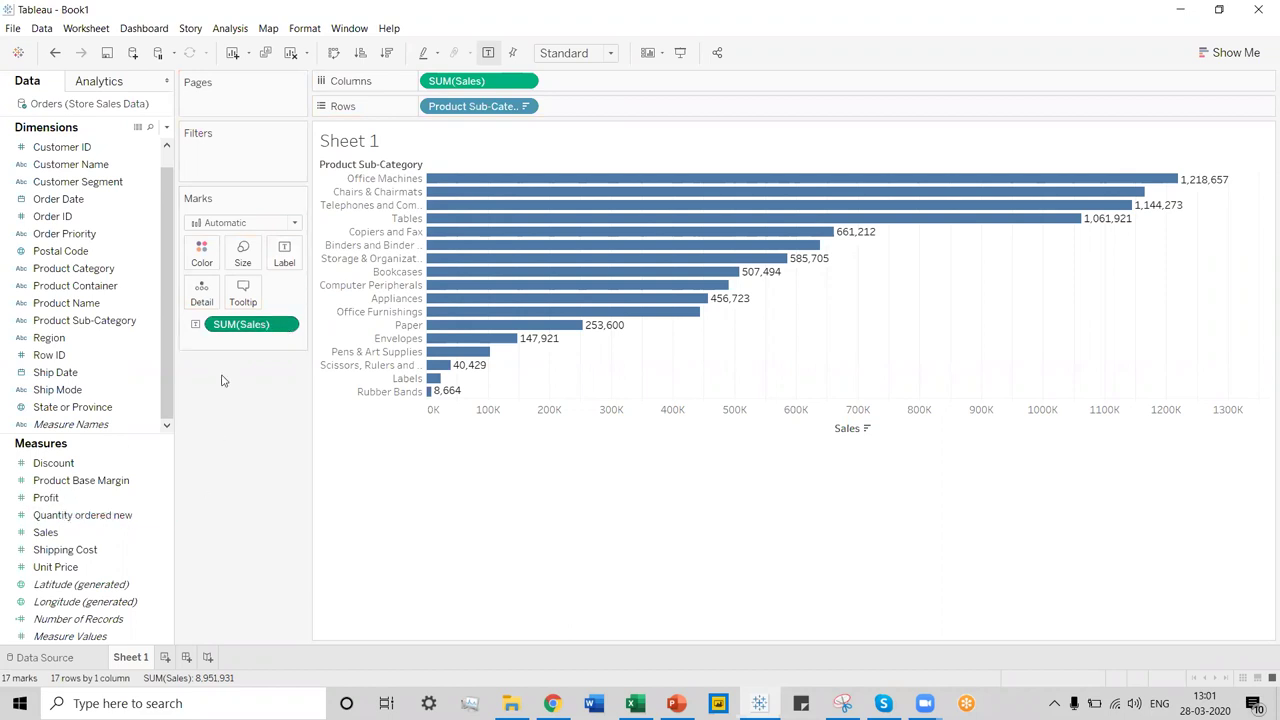
pyautogui.moveTo(237, 328); pyautogui.dragTo(46, 535)
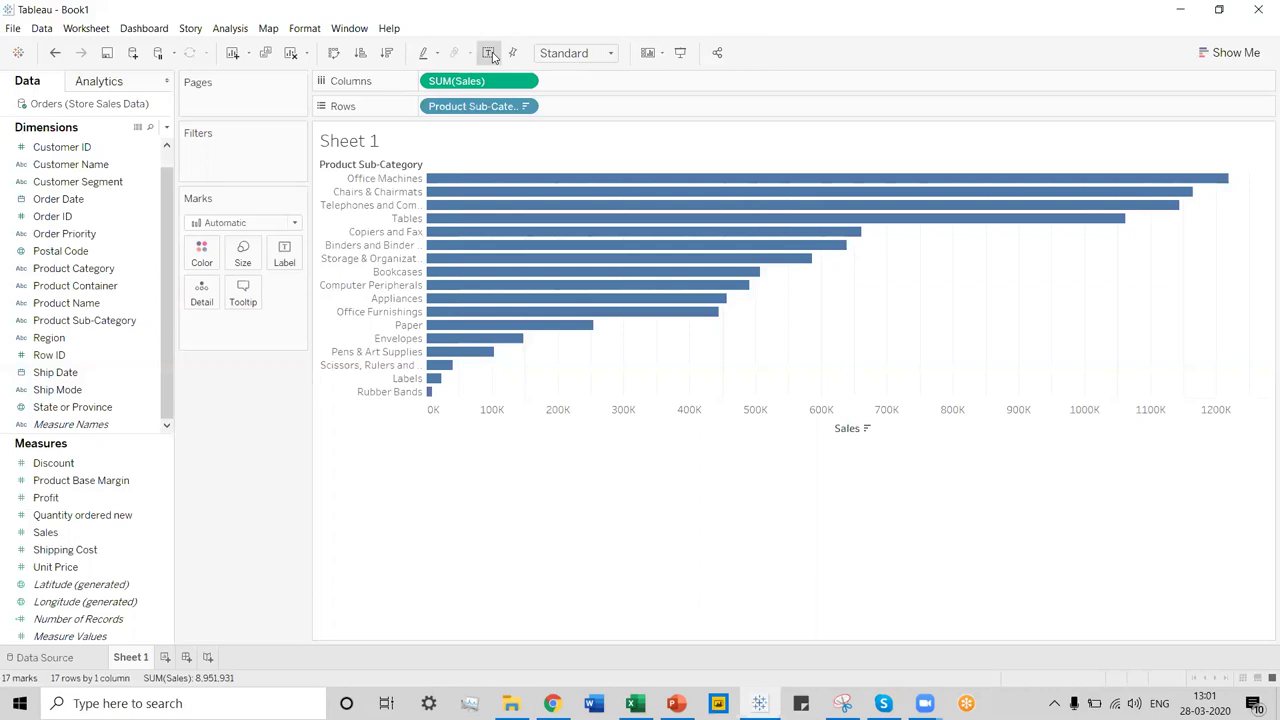
pyautogui.click(489, 53)
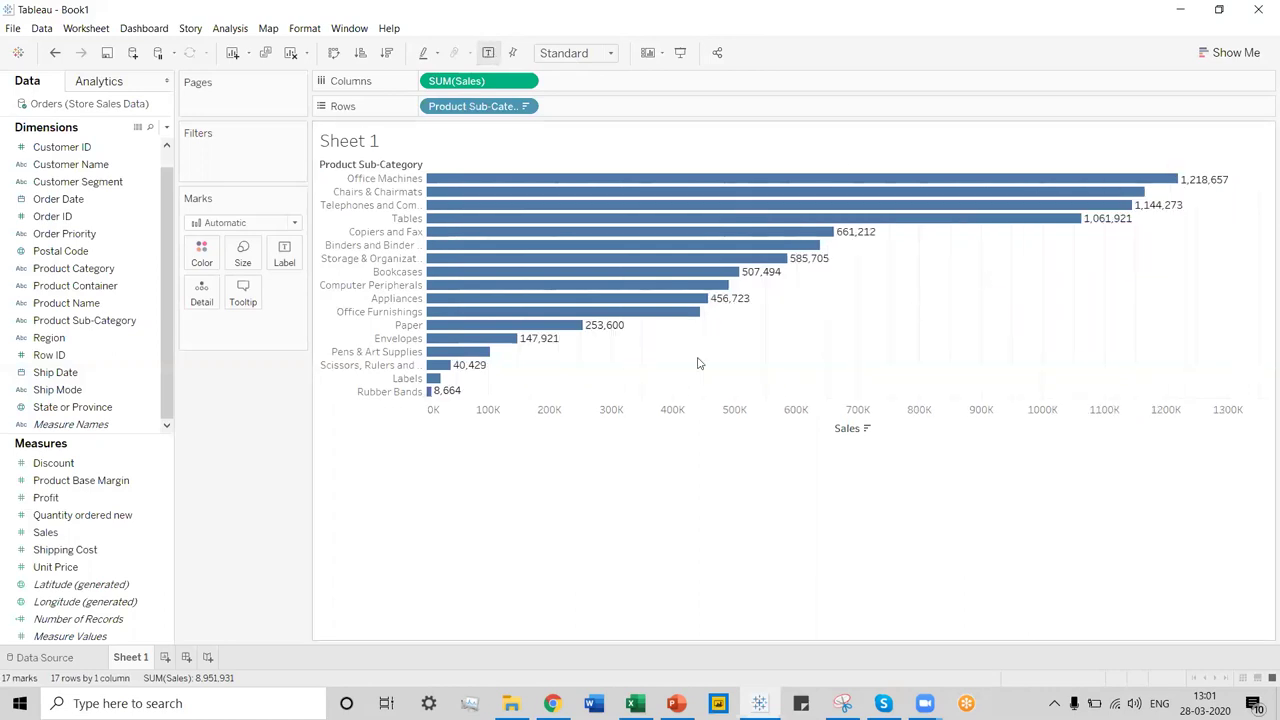